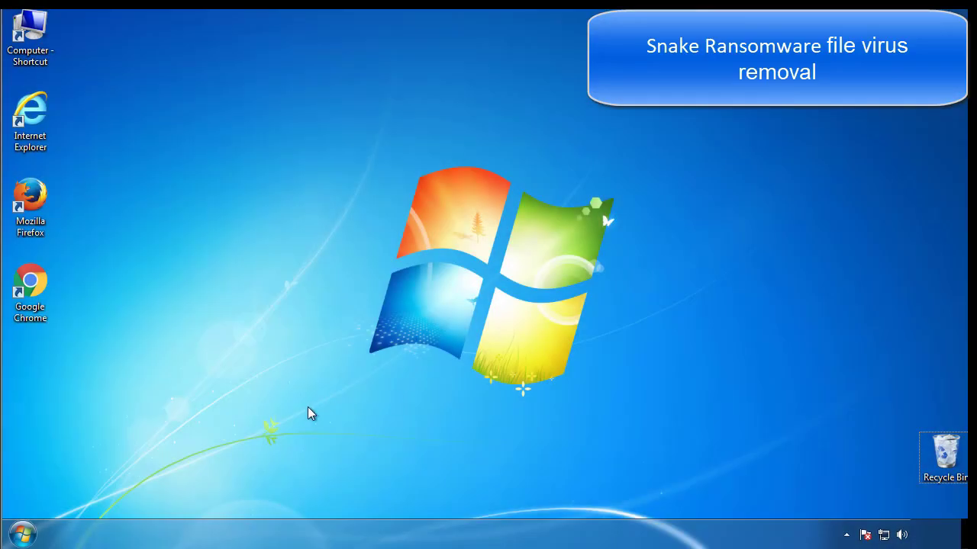
- Enable minimal Safe boot in System Configuration (msconfig), restart the computer, and dismiss the safe mode help window
{"action": "left_click", "coordinate": [23, 534]}
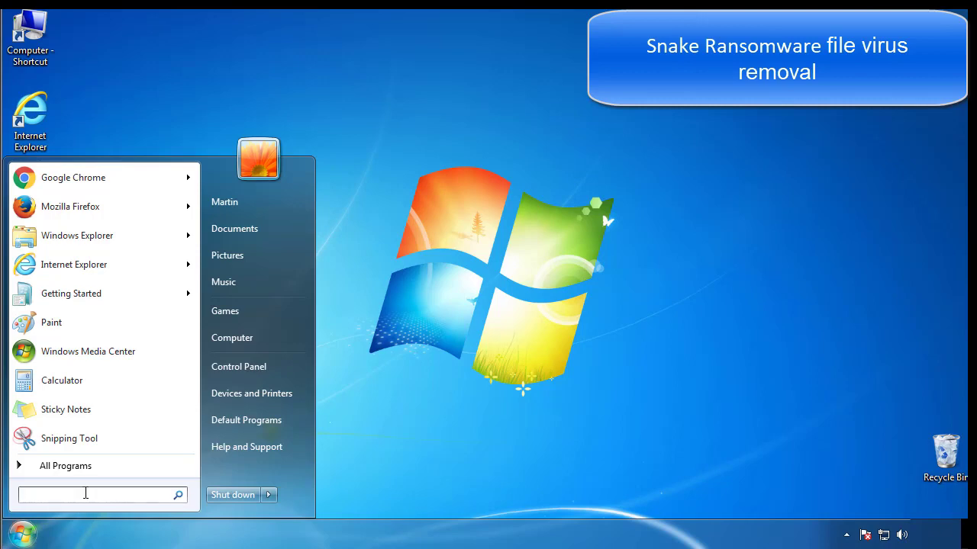
{"action": "type", "text": "msconfig"}
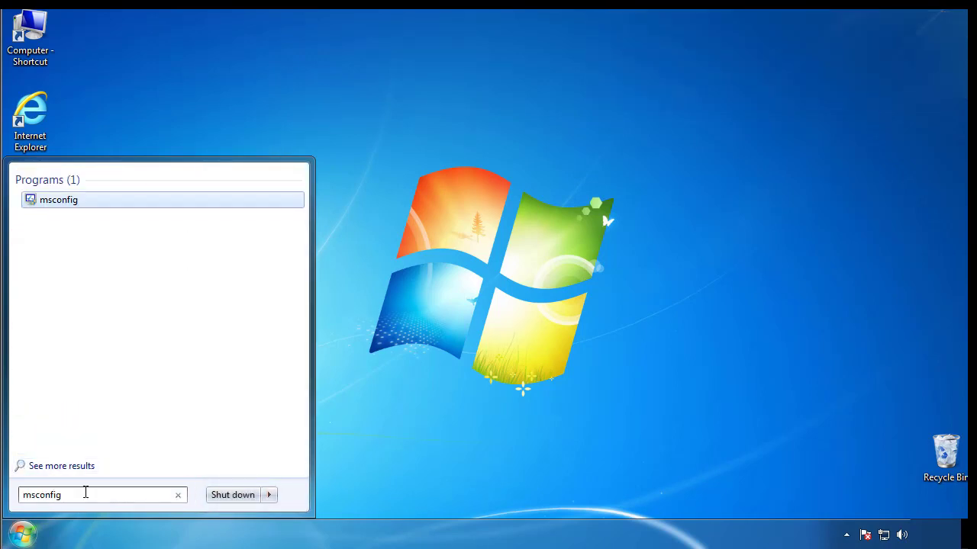
{"action": "key", "text": "Return"}
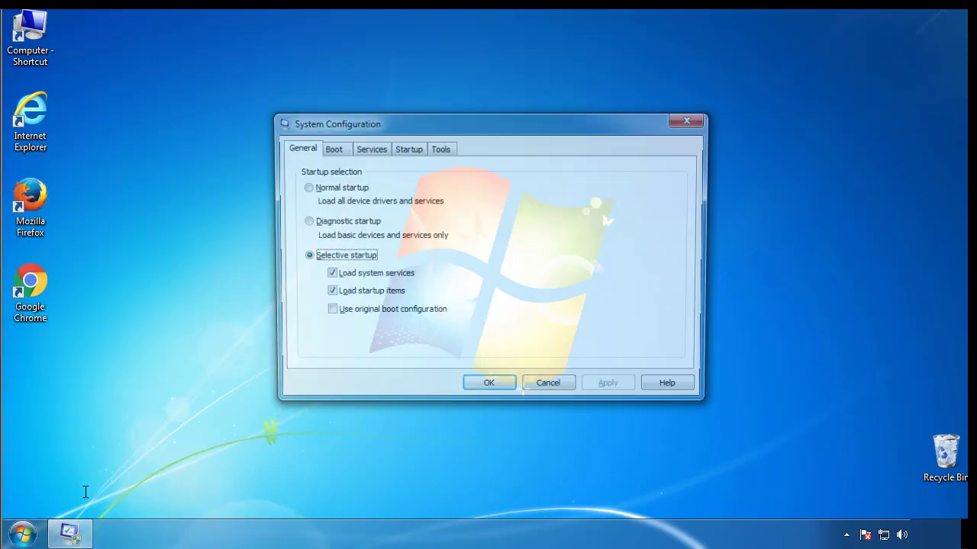
{"action": "left_click", "coordinate": [330, 148]}
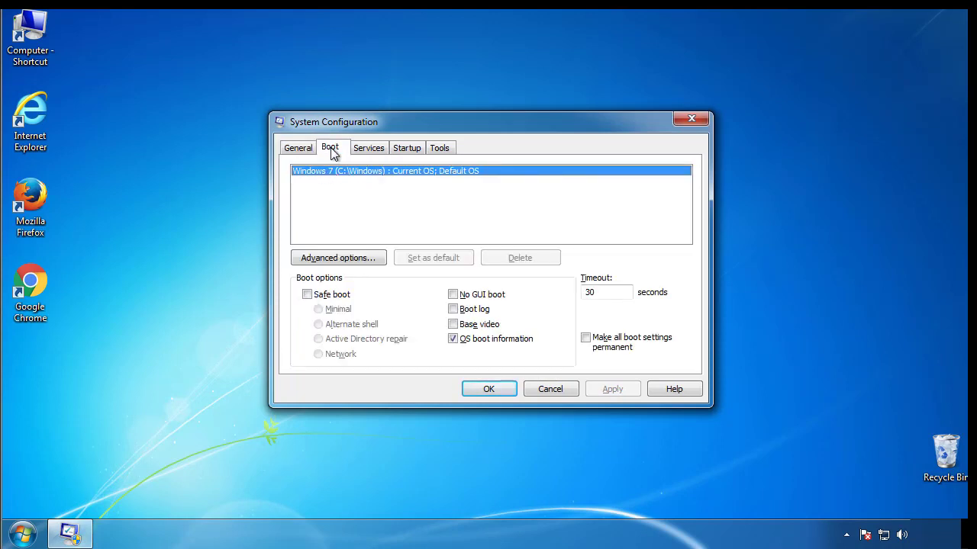
{"action": "left_click", "coordinate": [306, 294]}
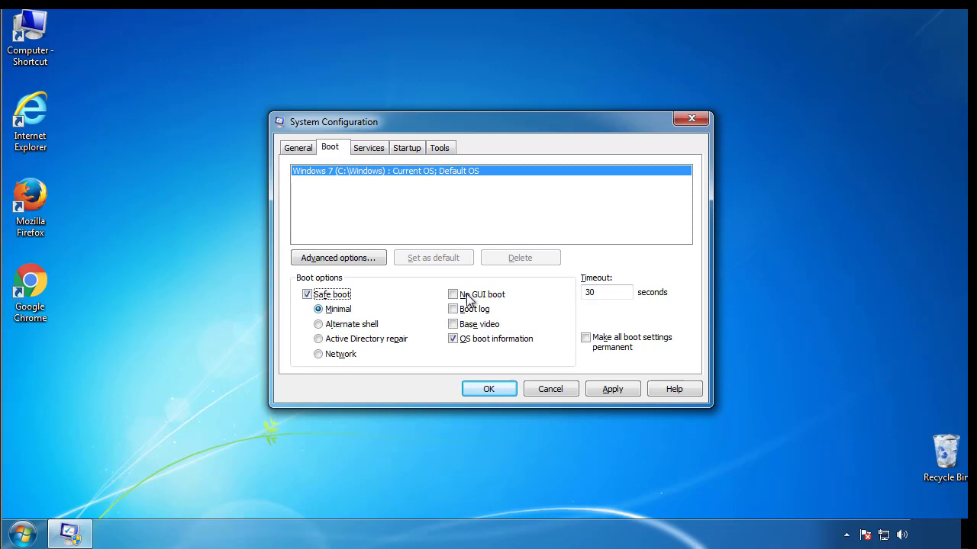
{"action": "left_click", "coordinate": [496, 390]}
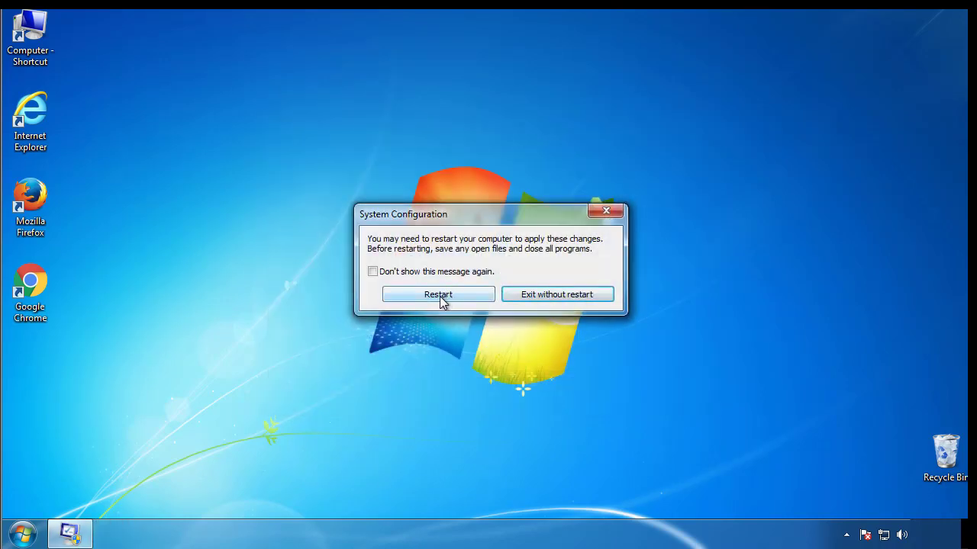
{"action": "left_click", "coordinate": [441, 296]}
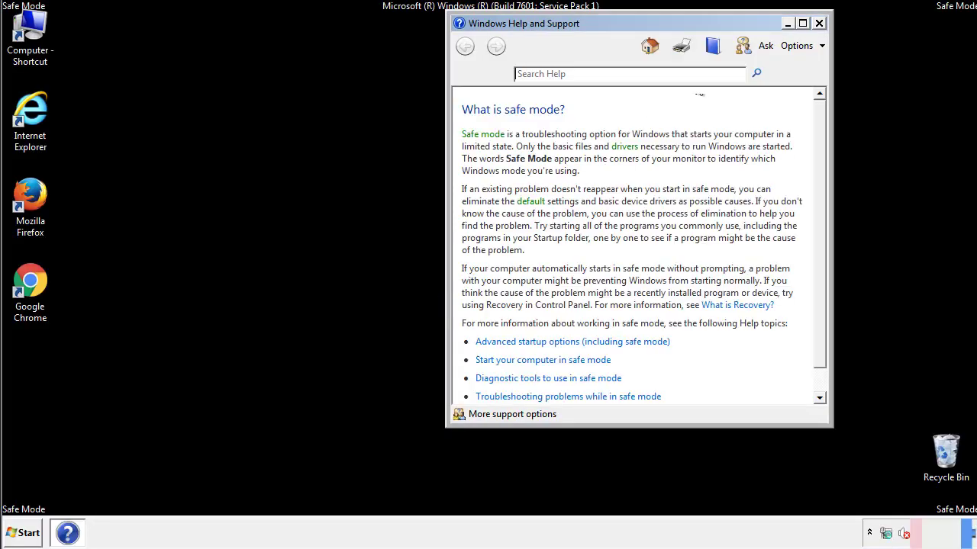
{"action": "left_click", "coordinate": [818, 23]}
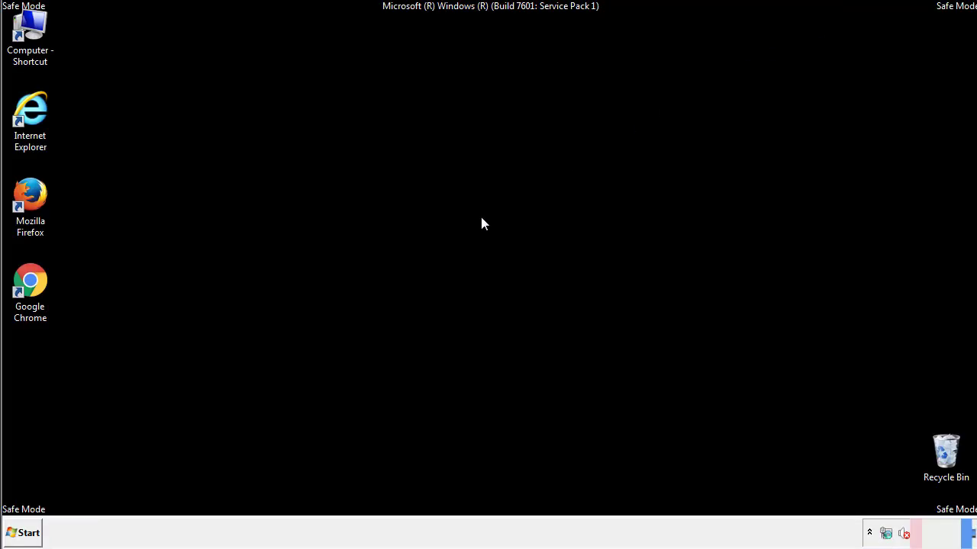
- In the Control Panel's Folder Options, apply the setting that shows hidden files, folders, and drives, and close the Control Panel
{"action": "left_click", "coordinate": [26, 532]}
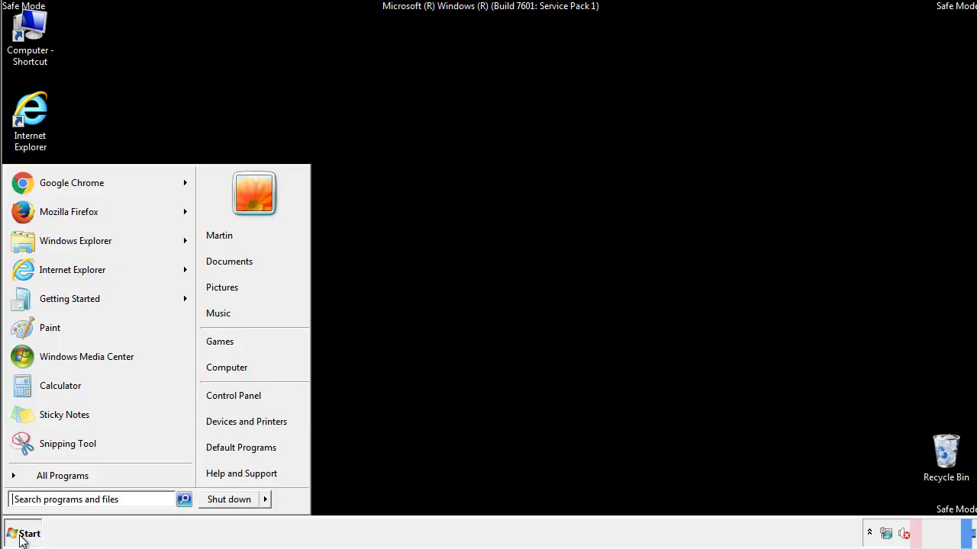
{"action": "left_click", "coordinate": [242, 393]}
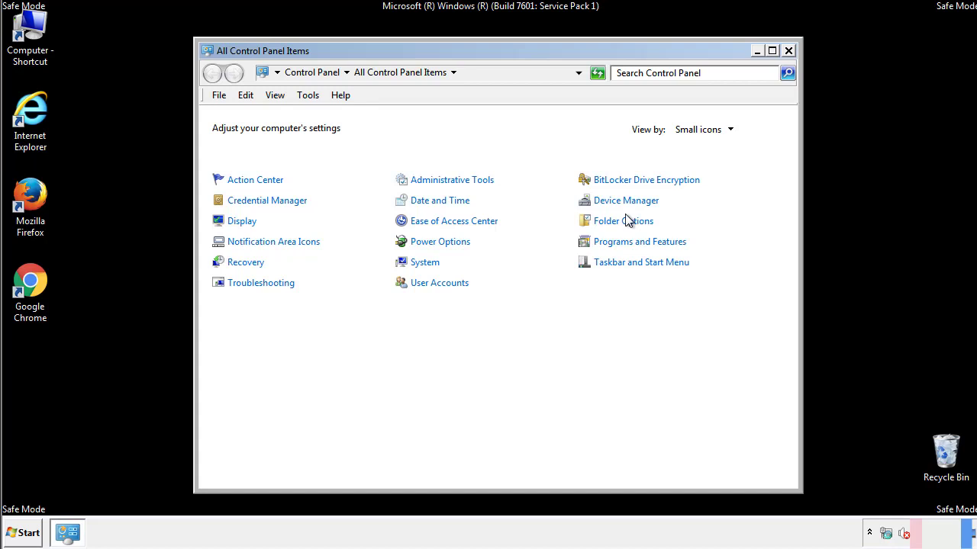
{"action": "left_click", "coordinate": [626, 222]}
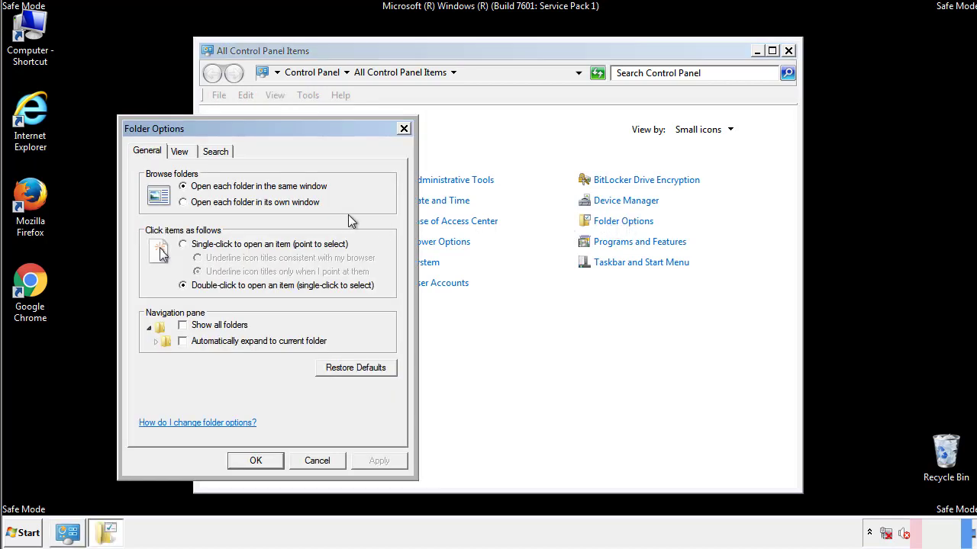
{"action": "left_click", "coordinate": [181, 154]}
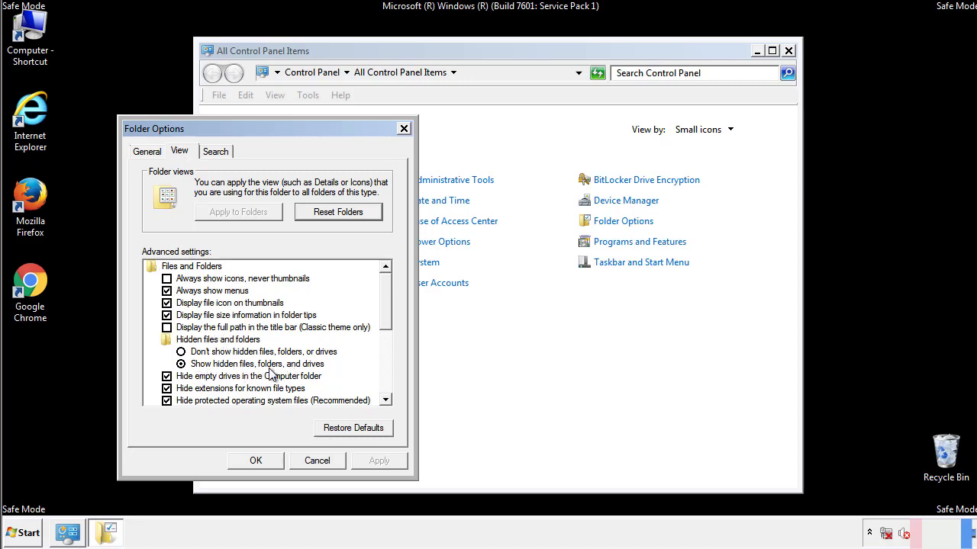
{"action": "left_click", "coordinate": [264, 461]}
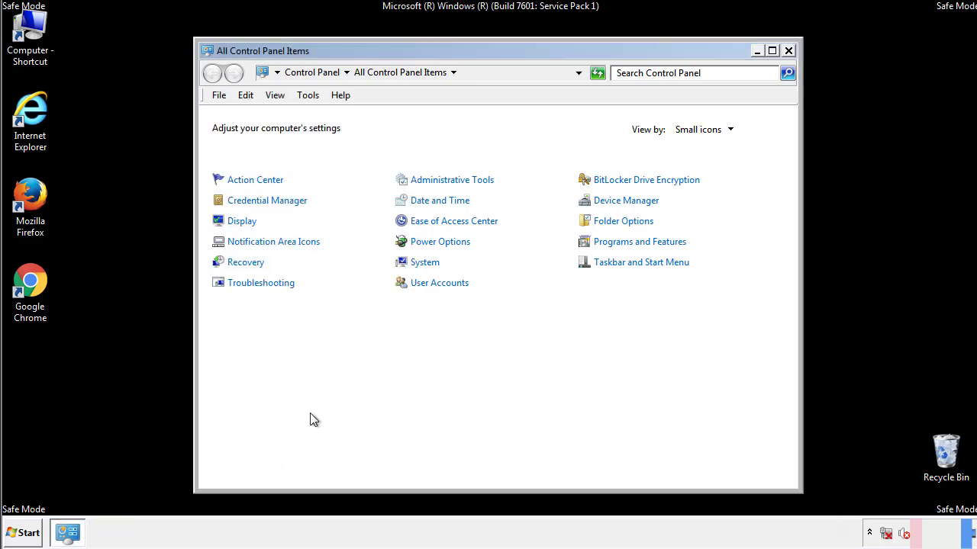
{"action": "left_click", "coordinate": [788, 50]}
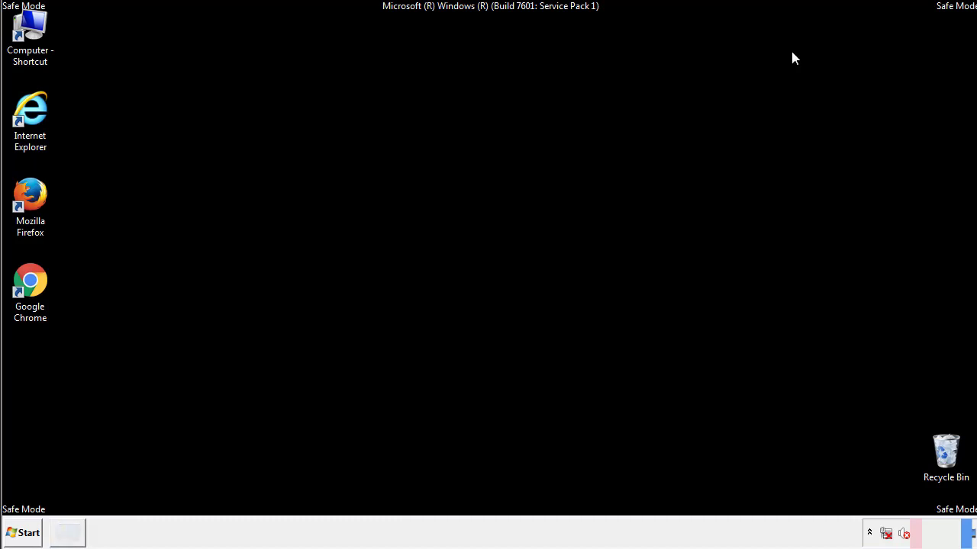
- Browse from Computer to the folder C:\Windows\System32\drivers\etc
{"action": "double_click", "coordinate": [40, 26]}
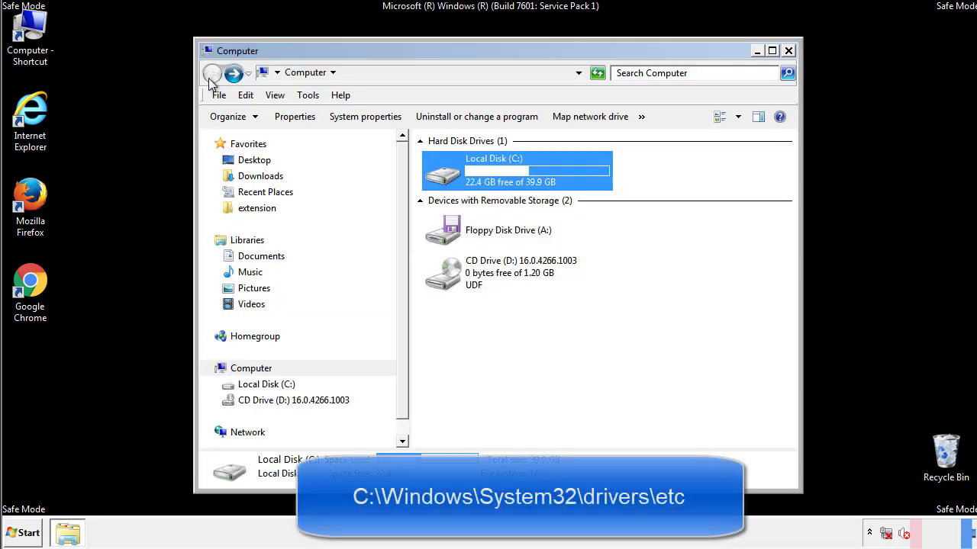
{"action": "double_click", "coordinate": [449, 175]}
{"action": "left_click", "coordinate": [445, 281]}
{"action": "double_click", "coordinate": [447, 282]}
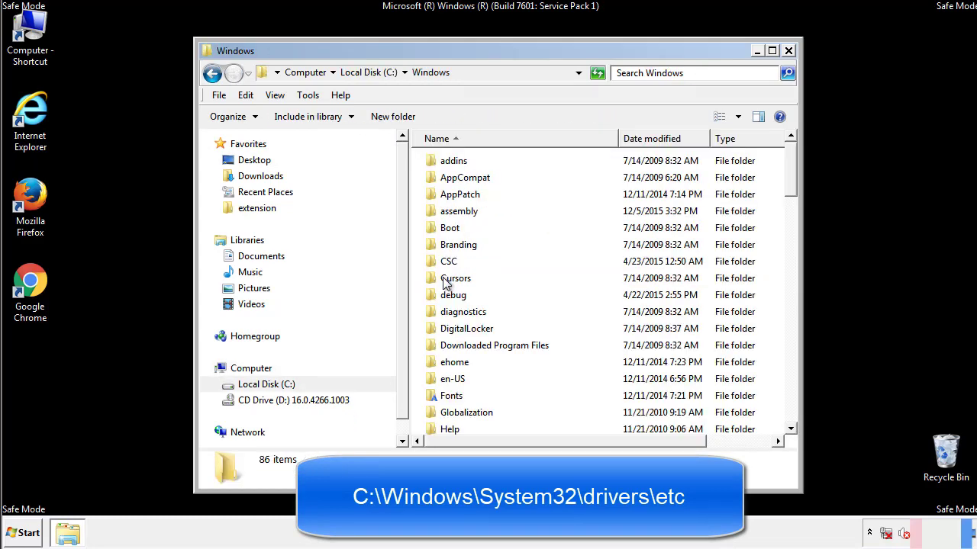
{"action": "scroll", "coordinate": [450, 345], "scroll_direction": "down", "scroll_amount": 2}
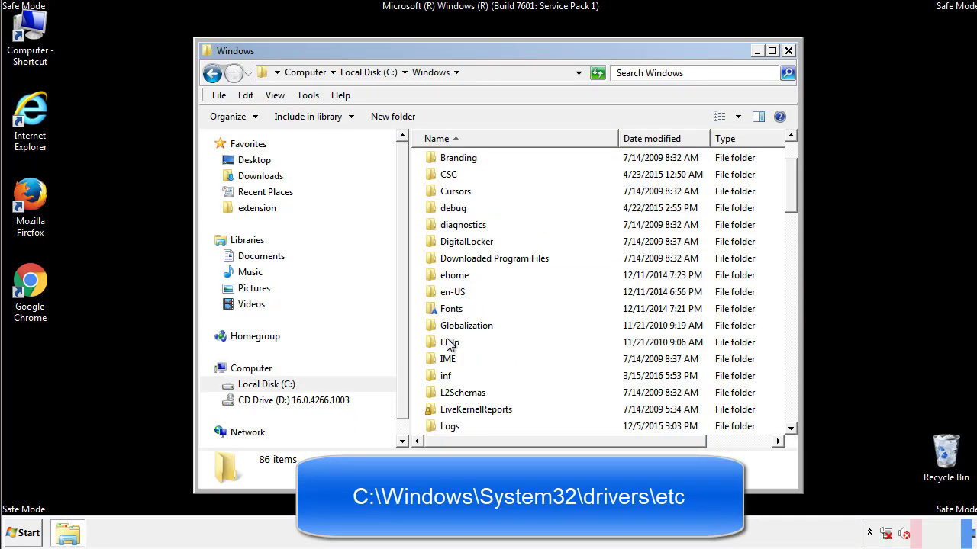
{"action": "scroll", "coordinate": [450, 345], "scroll_direction": "down", "scroll_amount": 7}
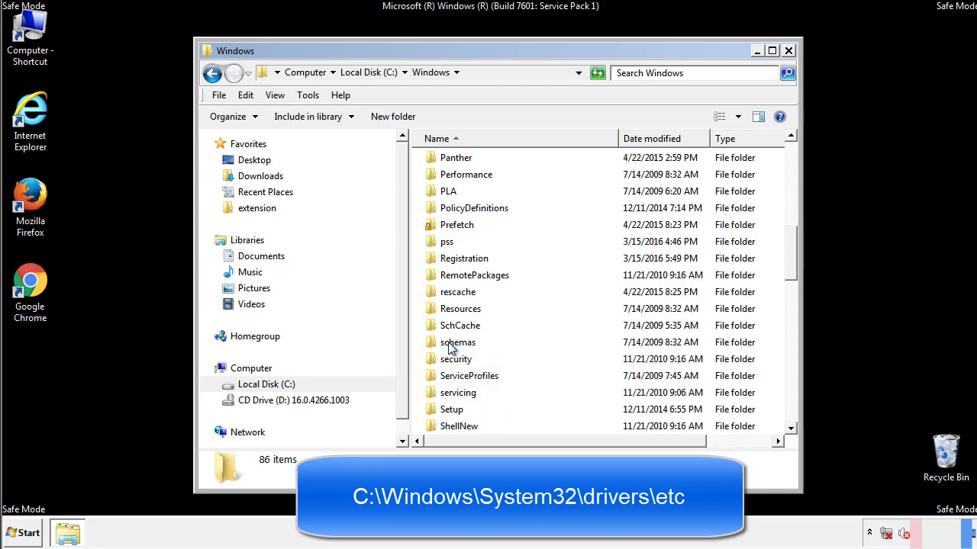
{"action": "scroll", "coordinate": [451, 345], "scroll_direction": "down", "scroll_amount": 2}
{"action": "double_click", "coordinate": [461, 395]}
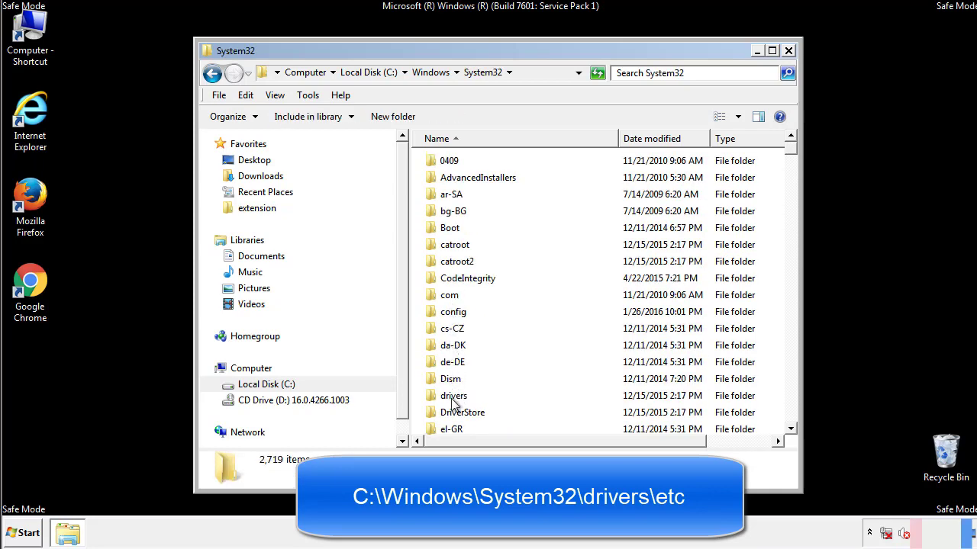
{"action": "double_click", "coordinate": [453, 400]}
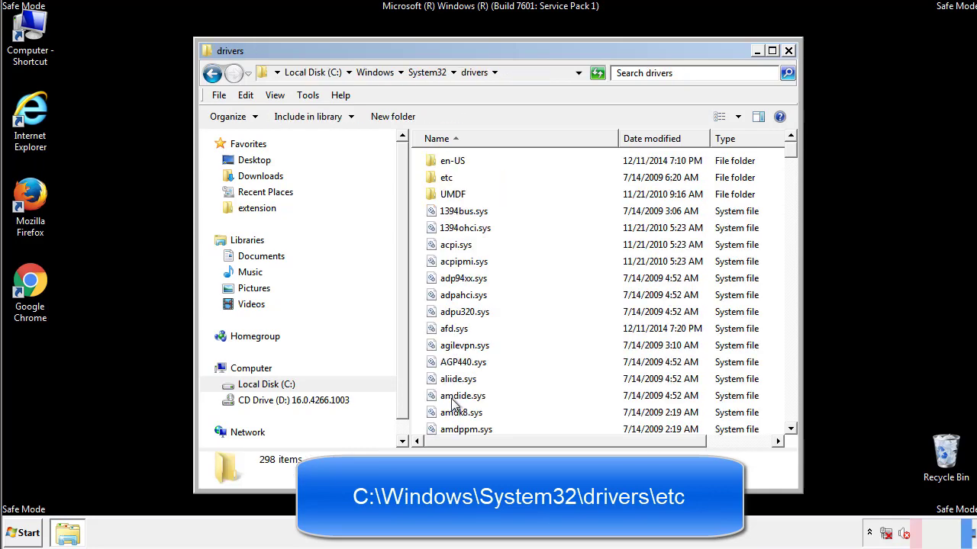
{"action": "double_click", "coordinate": [436, 181]}
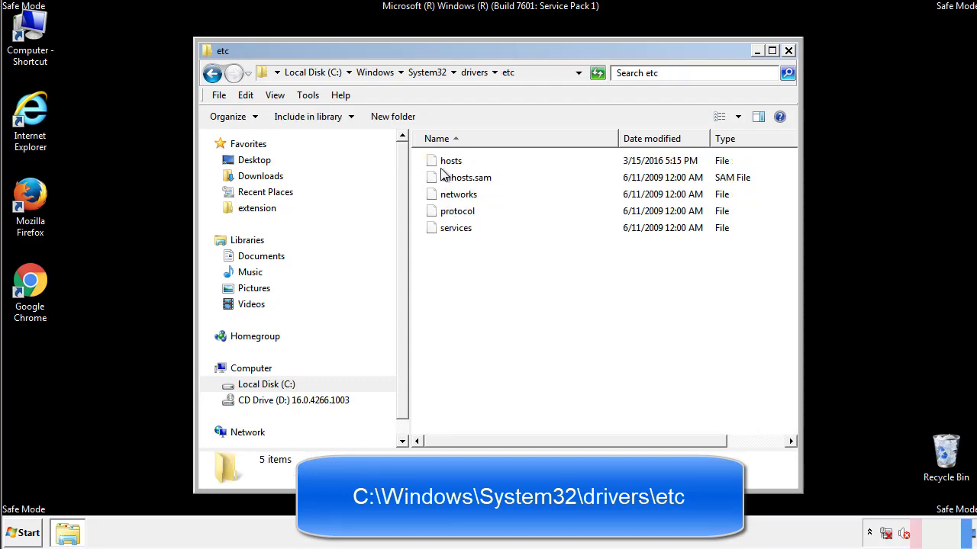
- Open the hosts file in Notepad and move its window so the full text is in view
{"action": "double_click", "coordinate": [446, 163]}
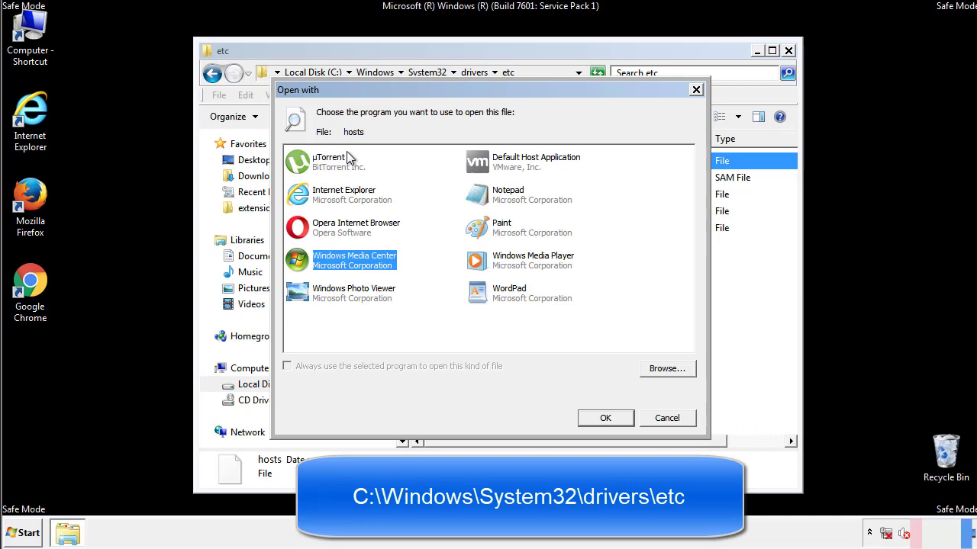
{"action": "left_click", "coordinate": [495, 200]}
{"action": "left_click", "coordinate": [602, 416]}
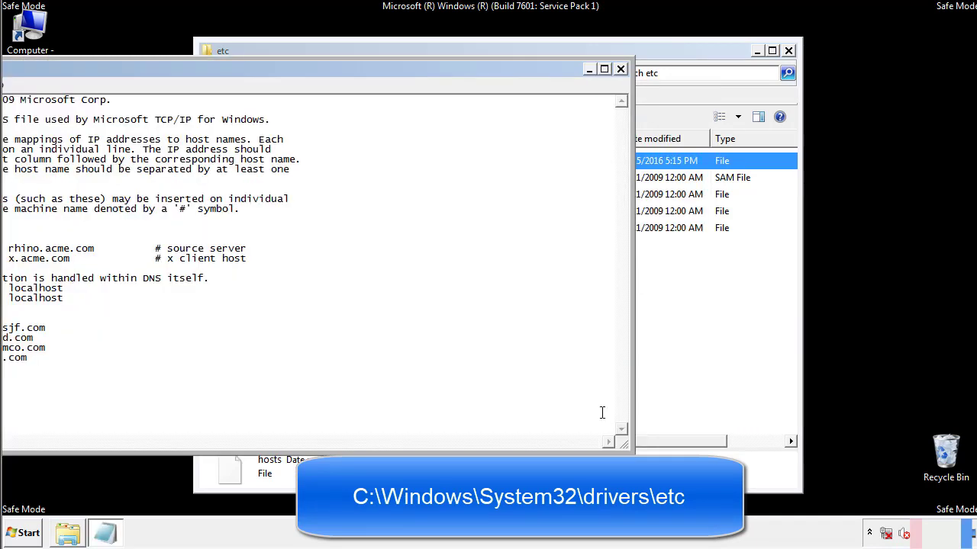
{"action": "left_click_drag", "start_coordinate": [399, 68], "coordinate": [621, 83]}
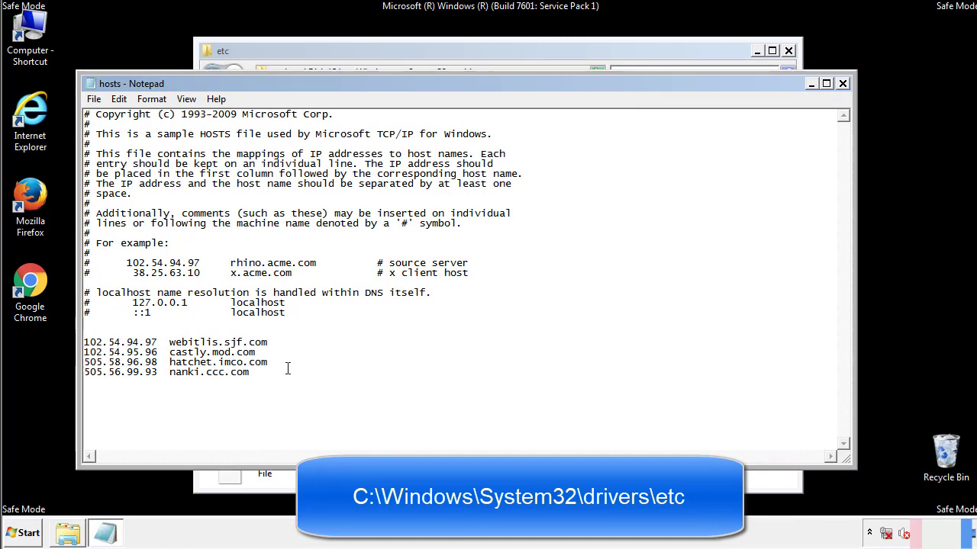
- Delete the four IP address entries below the localhost lines, and close the hosts file and its folder window
{"action": "left_click_drag", "start_coordinate": [249, 372], "coordinate": [84, 343]}
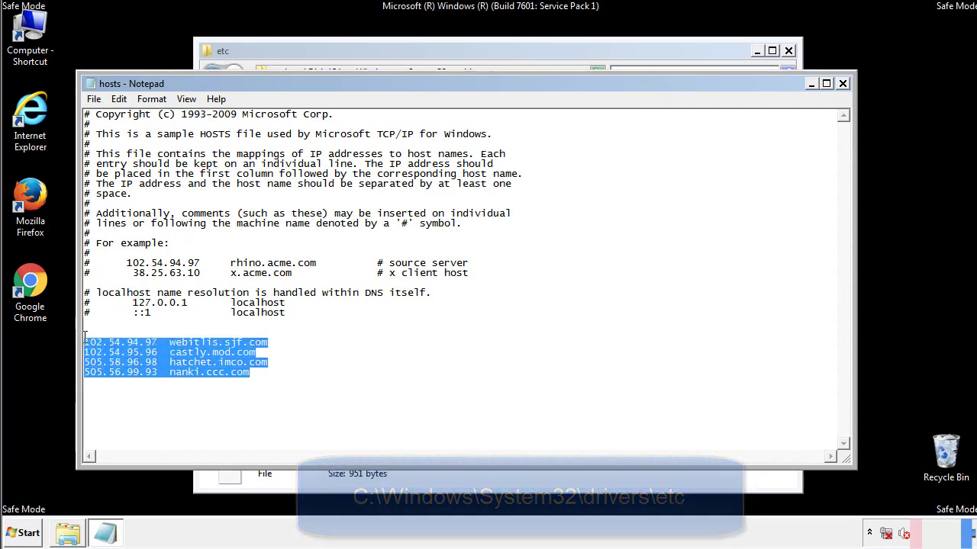
{"action": "key", "text": "Delete"}
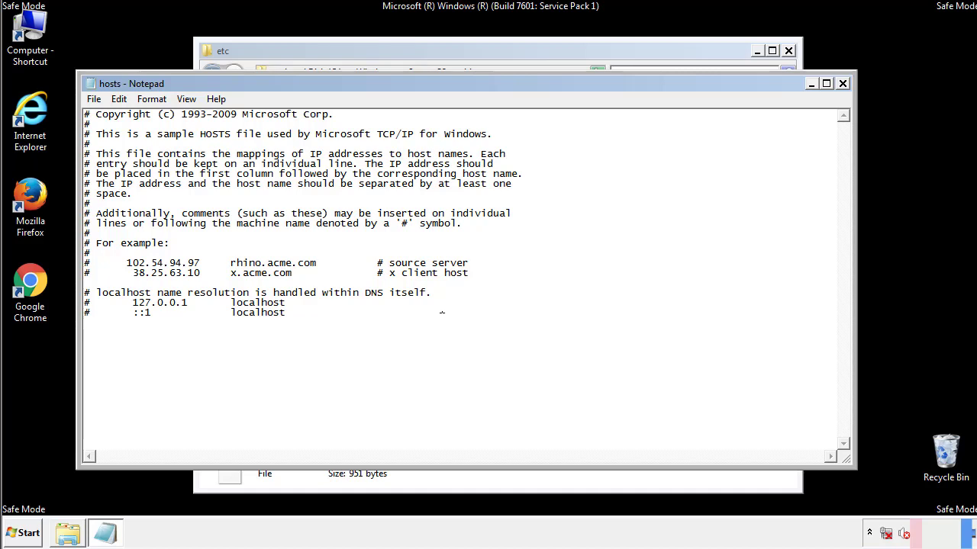
{"action": "left_click", "coordinate": [842, 84]}
{"action": "left_click", "coordinate": [430, 277]}
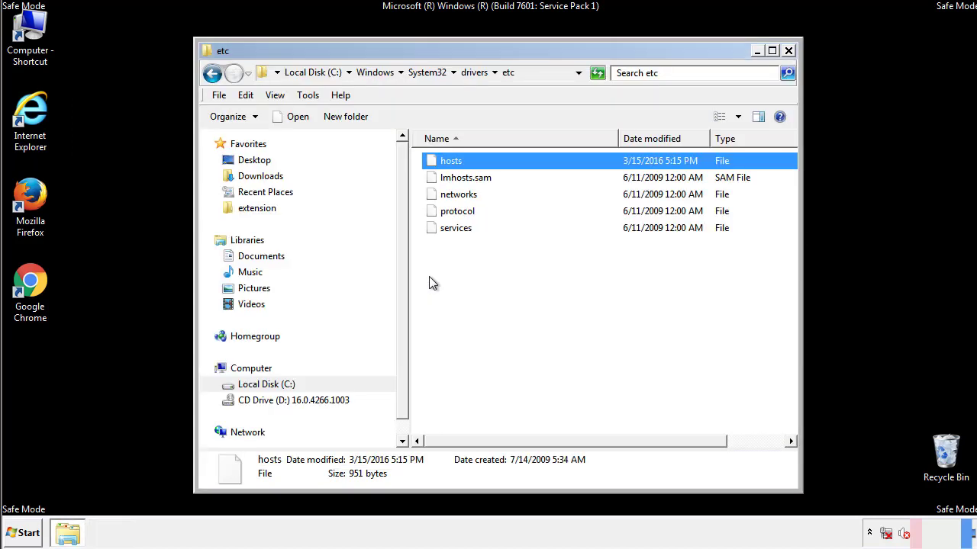
{"action": "left_click", "coordinate": [788, 52]}
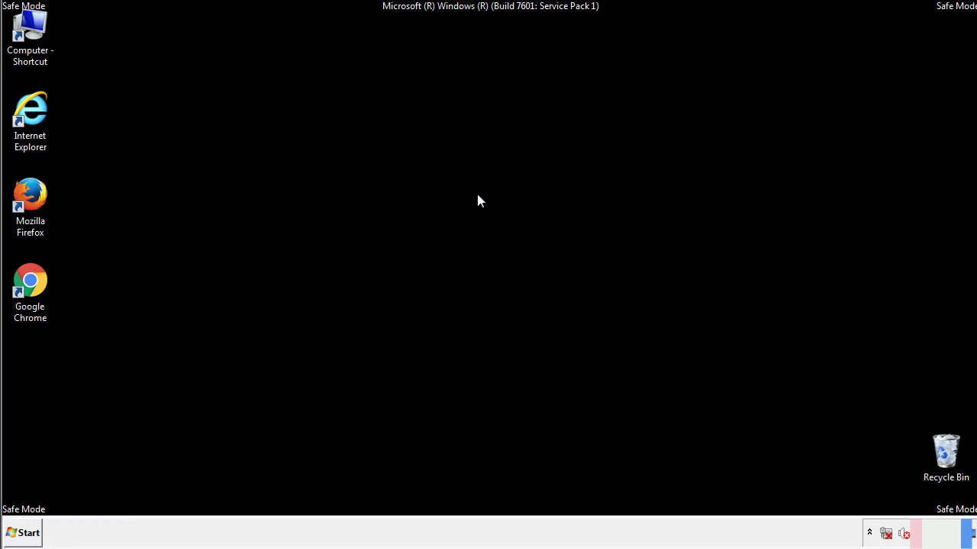
- Open the current user's Startup folder from the list of all programs
{"action": "left_click", "coordinate": [26, 534]}
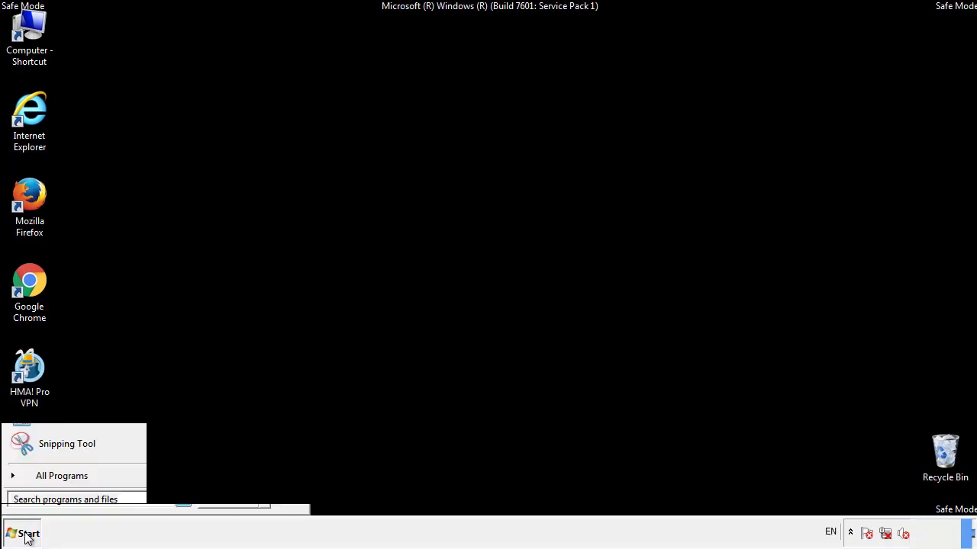
{"action": "left_click", "coordinate": [43, 481]}
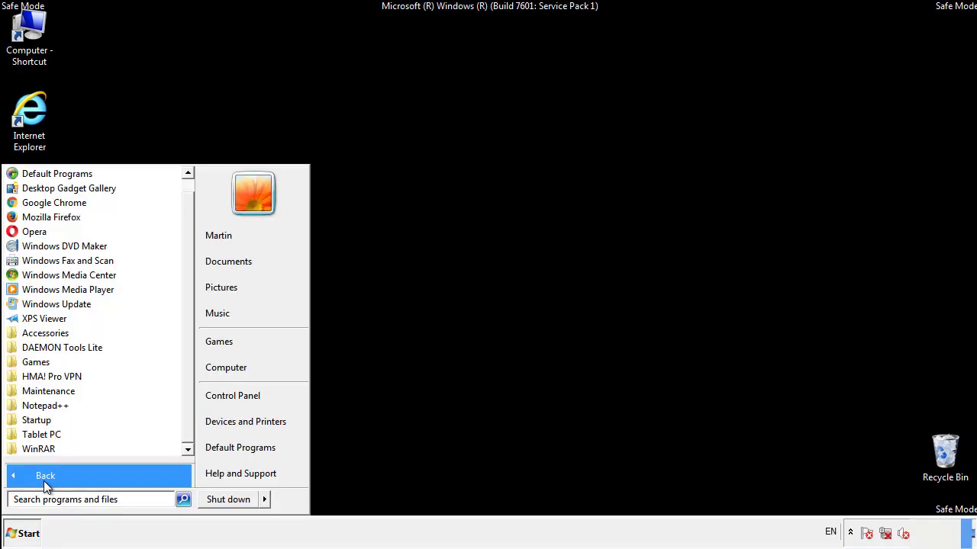
{"action": "right_click", "coordinate": [38, 420]}
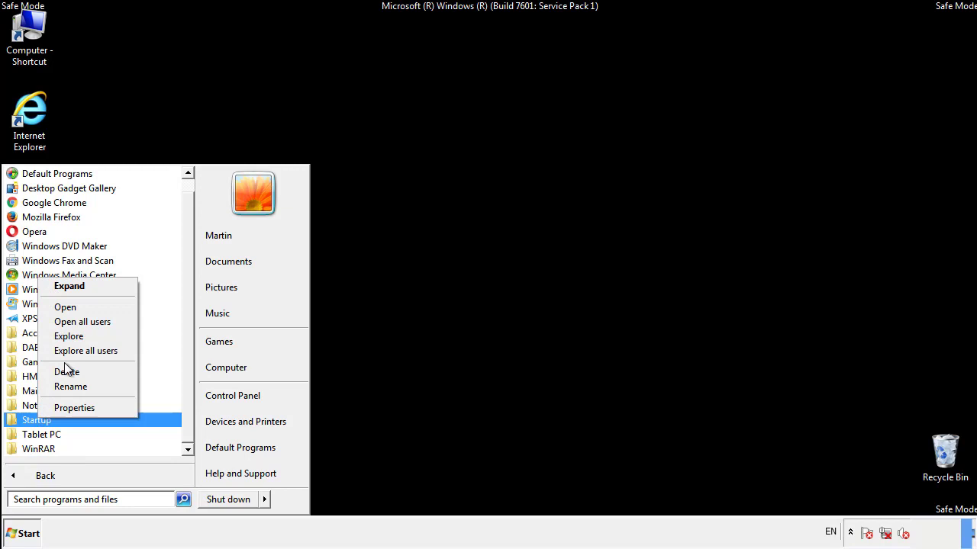
{"action": "left_click", "coordinate": [74, 307]}
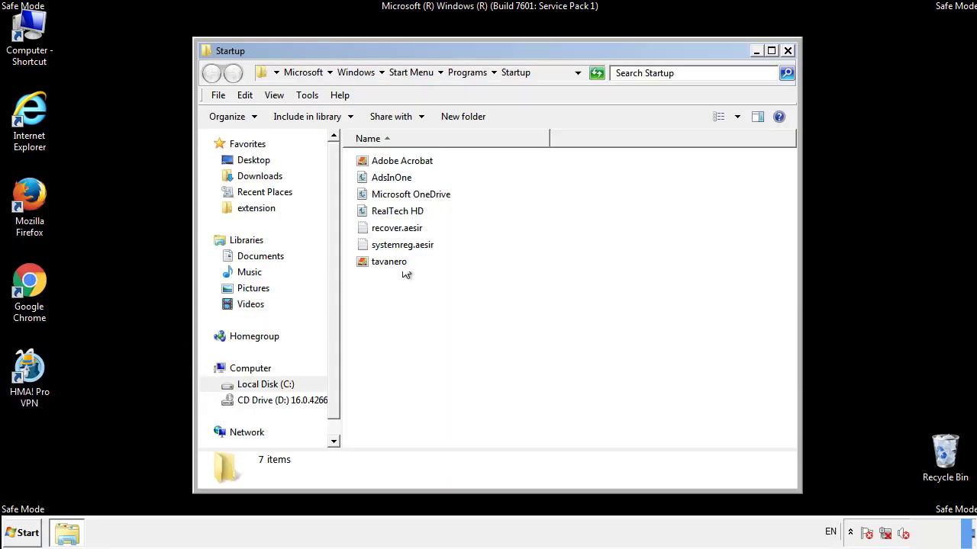
- Delete AdsInOne, recover.aesir, systemreg.aesir and tavanero from the Startup folder, and close the folder window
{"action": "left_click", "coordinate": [397, 180]}
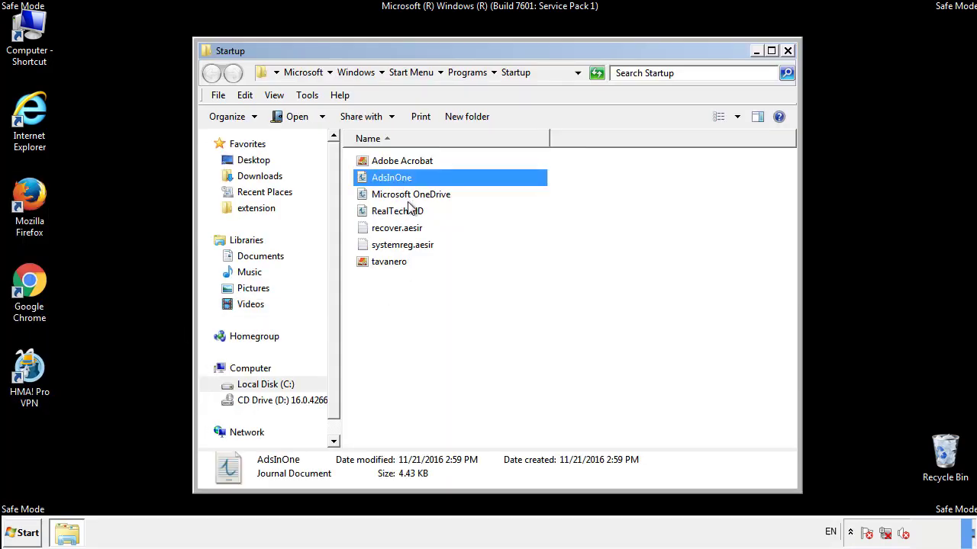
{"action": "left_click", "coordinate": [397, 231], "text": "ctrl"}
{"action": "left_click", "coordinate": [406, 244], "text": "ctrl"}
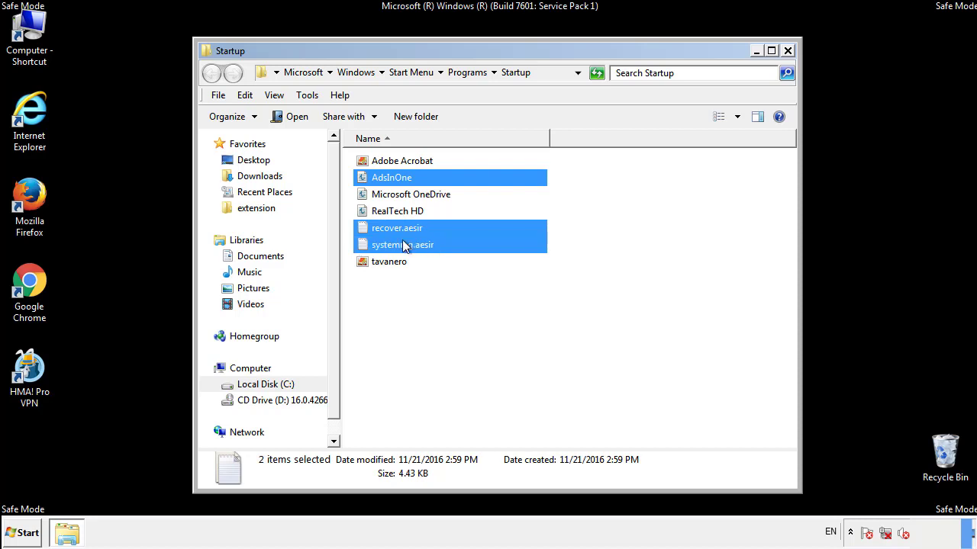
{"action": "left_click", "coordinate": [391, 261], "text": "ctrl"}
{"action": "right_click", "coordinate": [387, 262]}
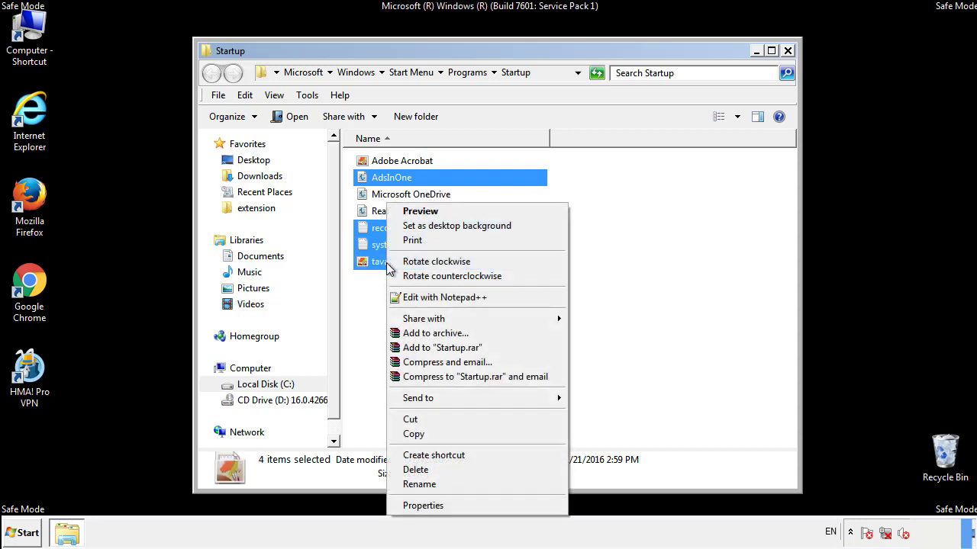
{"action": "left_click", "coordinate": [415, 469]}
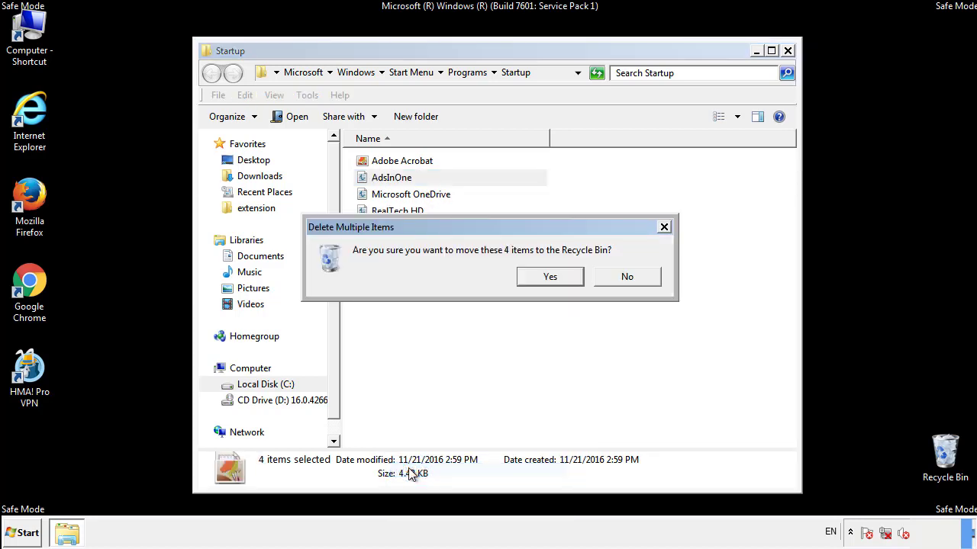
{"action": "left_click", "coordinate": [540, 277]}
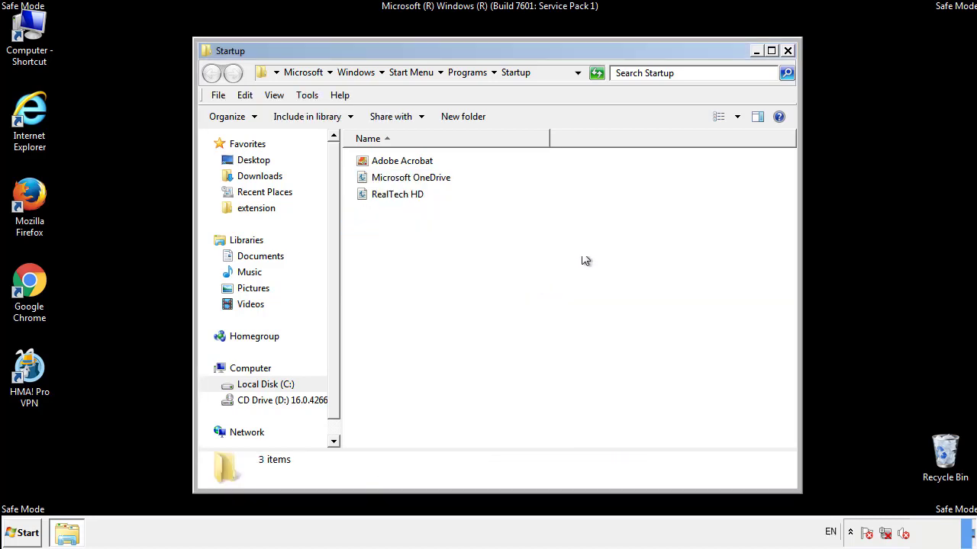
{"action": "left_click", "coordinate": [789, 56]}
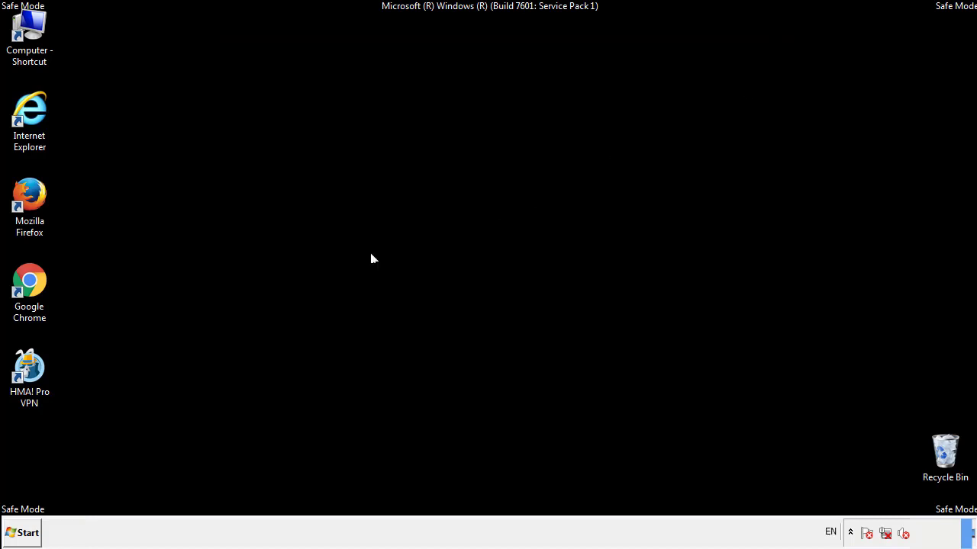
- Launch the Registry Editor by searching for regedit
{"action": "left_click", "coordinate": [23, 539]}
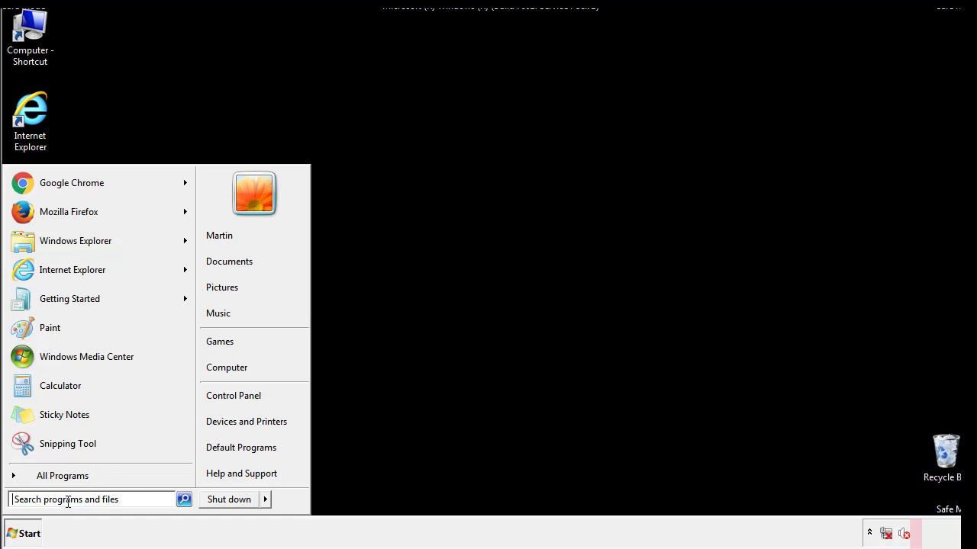
{"action": "type", "text": "reged"}
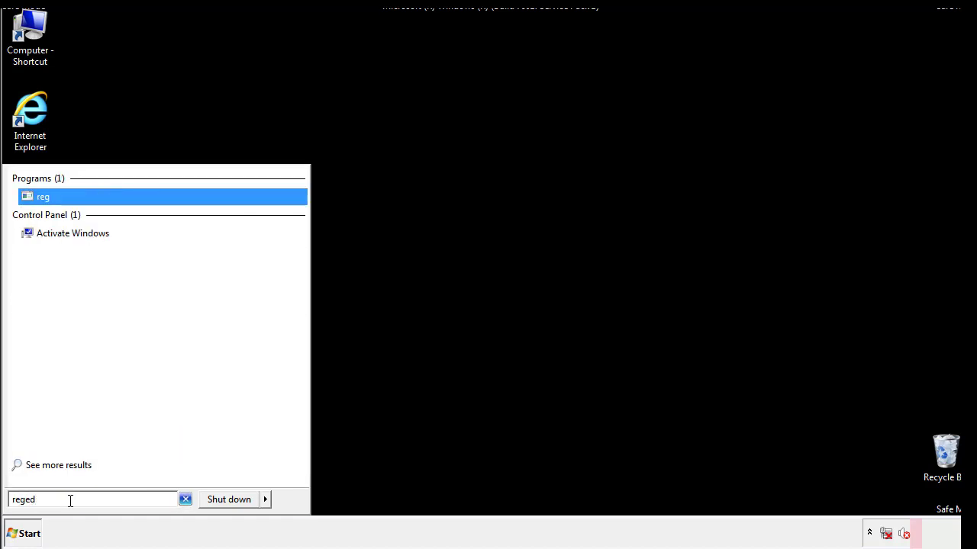
{"action": "type", "text": "it"}
{"action": "key", "text": "Return"}
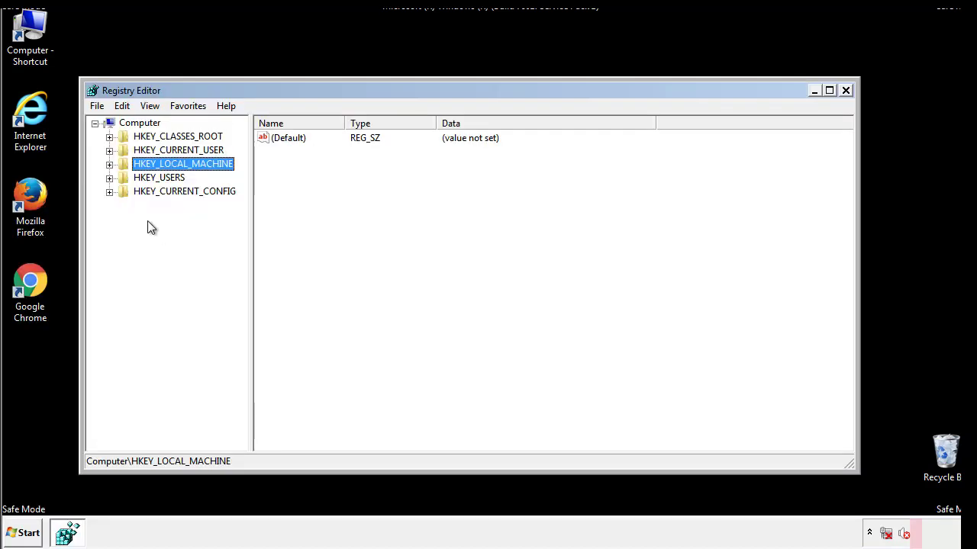
- Open the registry key HKEY_LOCAL_MACHINE\SOFTWARE\Microsoft\Windows\CurrentVersion\Run
{"action": "left_click", "coordinate": [109, 165]}
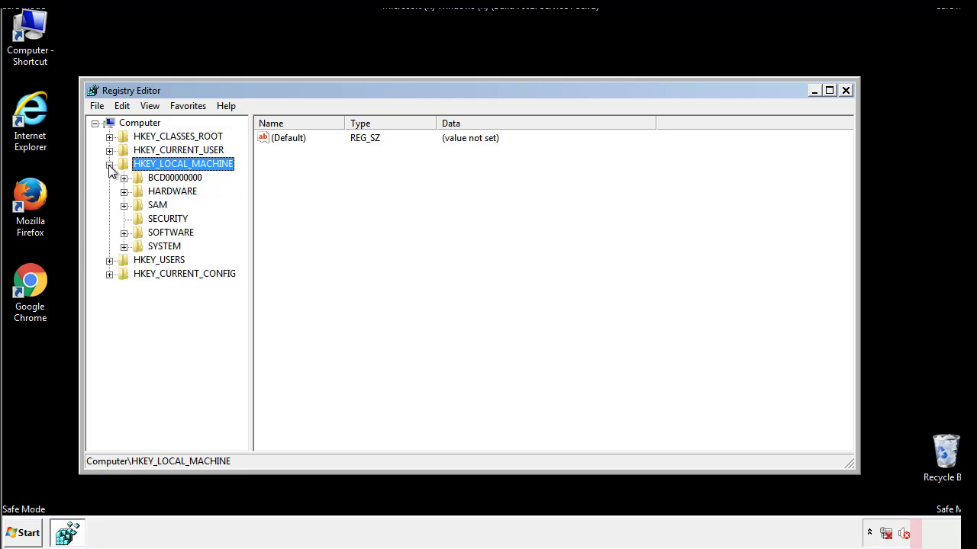
{"action": "left_click", "coordinate": [124, 232]}
{"action": "left_click_drag", "start_coordinate": [241, 226], "coordinate": [242, 252]}
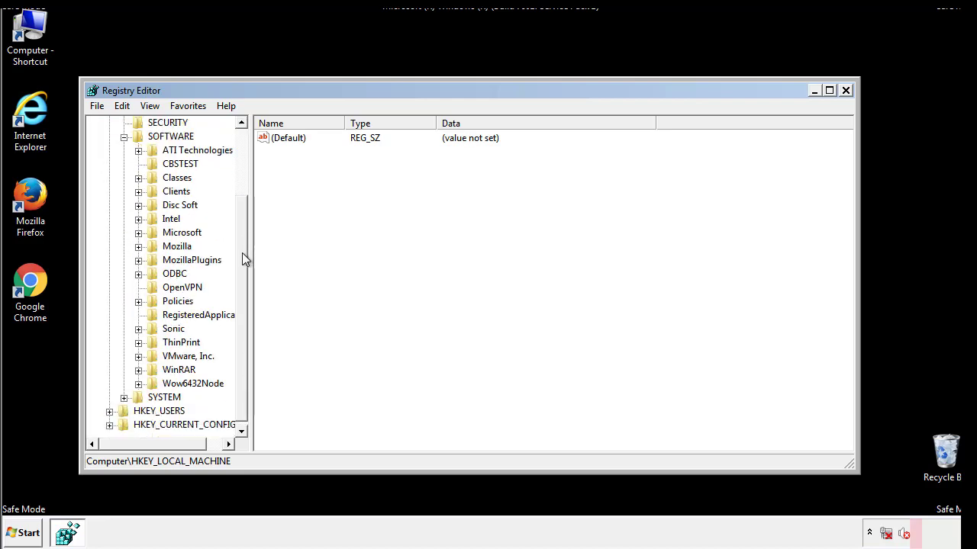
{"action": "left_click", "coordinate": [138, 232]}
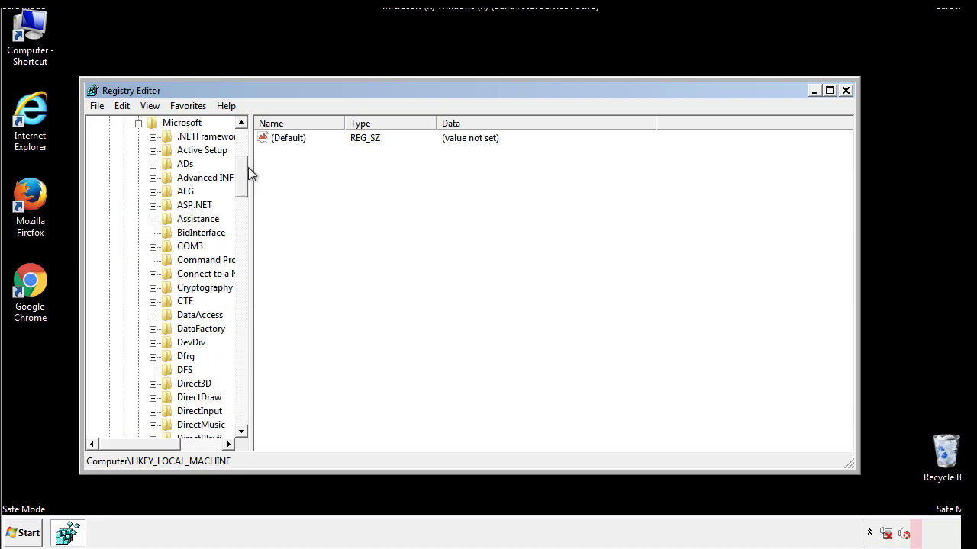
{"action": "mouse_move", "coordinate": [240, 187]}
{"action": "left_mouse_down"}
{"action": "mouse_move", "coordinate": [243, 415]}
{"action": "mouse_move", "coordinate": [243, 397]}
{"action": "left_mouse_up"}
{"action": "left_click", "coordinate": [153, 232]}
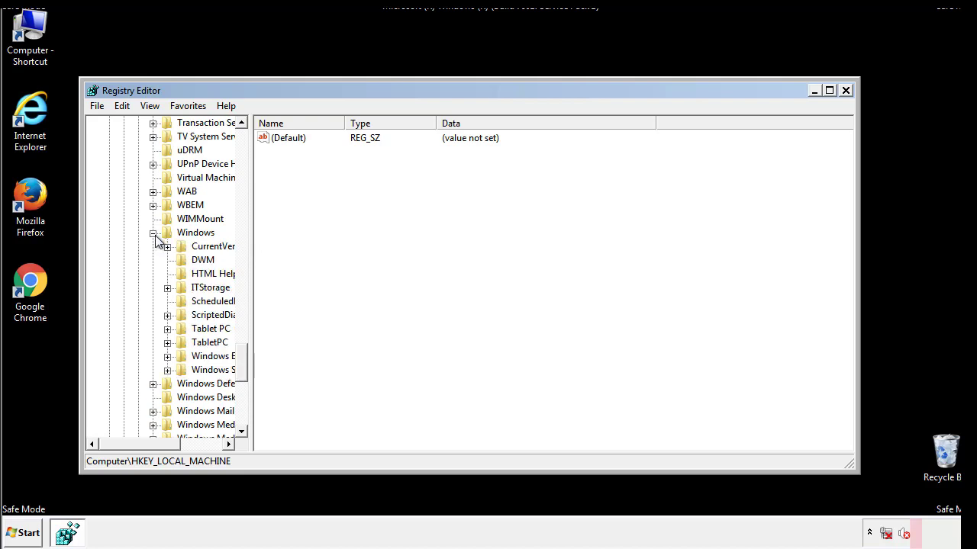
{"action": "left_click_drag", "start_coordinate": [135, 444], "coordinate": [161, 448]}
{"action": "left_click", "coordinate": [125, 247]}
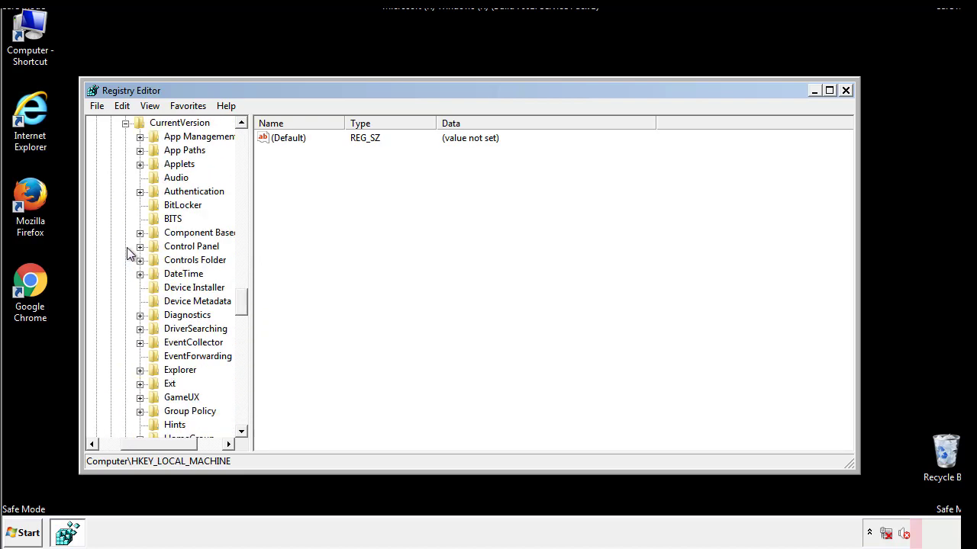
{"action": "left_click_drag", "start_coordinate": [248, 302], "coordinate": [242, 354]}
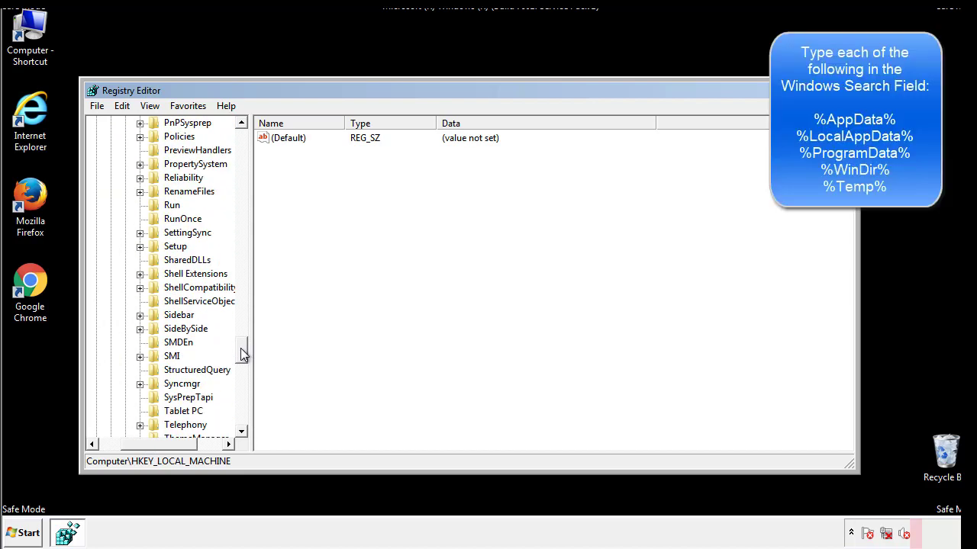
{"action": "left_click", "coordinate": [161, 206]}
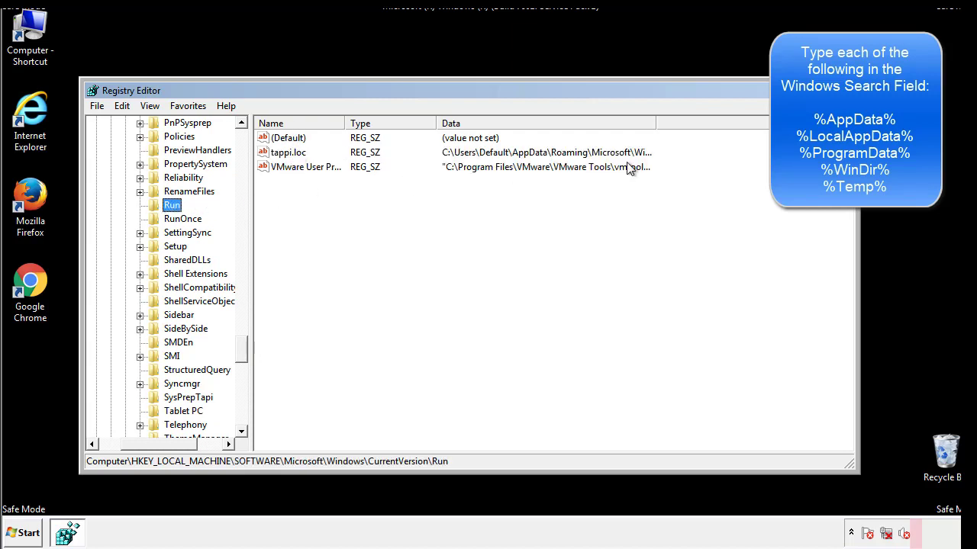
- Delete the tappi.loc value from the local machine's Run key
{"action": "left_click", "coordinate": [292, 160]}
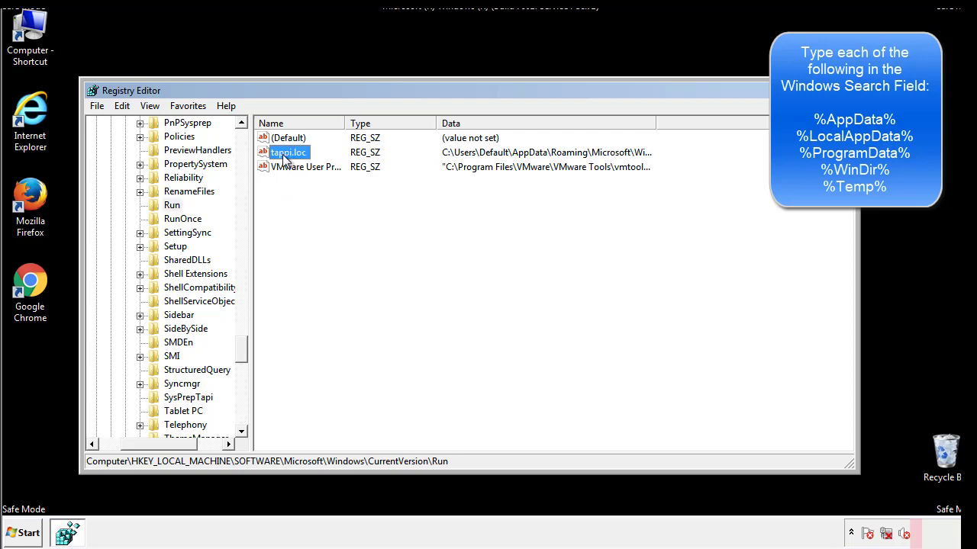
{"action": "right_click", "coordinate": [283, 156]}
{"action": "left_click", "coordinate": [305, 199]}
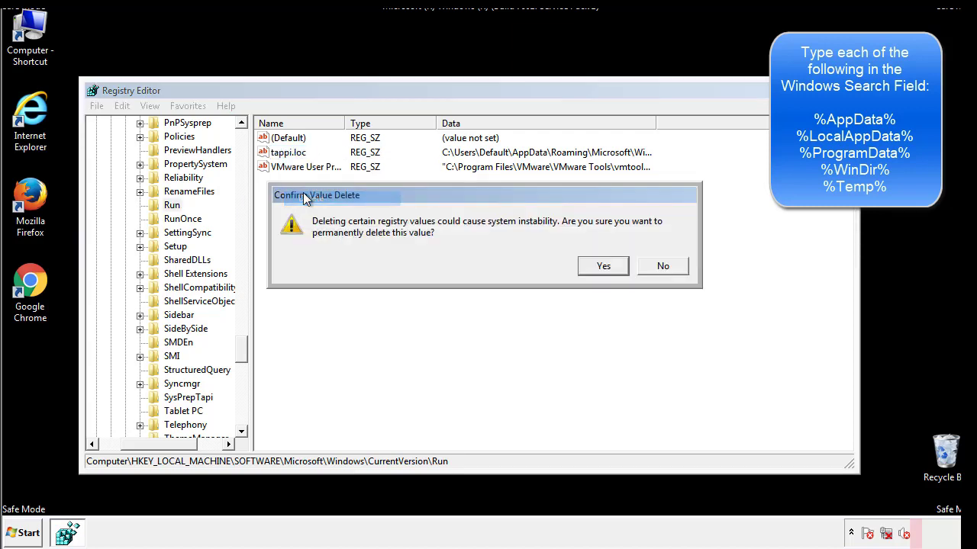
{"action": "left_click", "coordinate": [594, 269]}
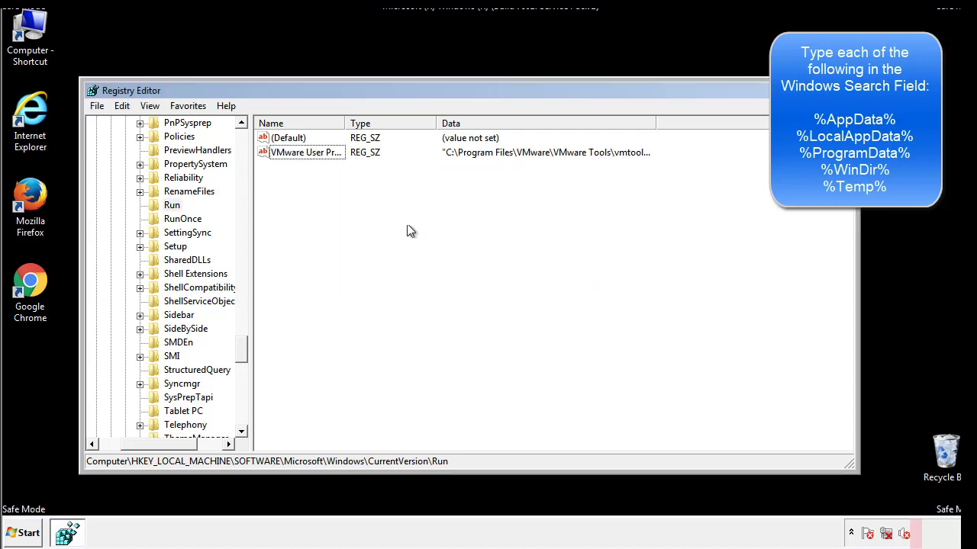
- Return to the root of the registry tree and collapse the HKEY_LOCAL_MACHINE branch
{"action": "left_click_drag", "start_coordinate": [243, 348], "coordinate": [241, 419]}
{"action": "left_click_drag", "start_coordinate": [164, 444], "coordinate": [119, 454]}
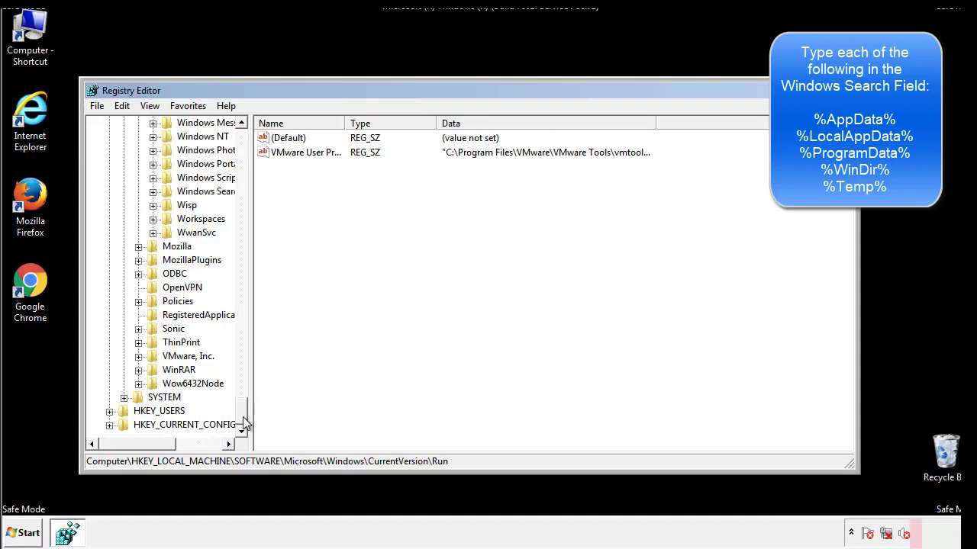
{"action": "left_click_drag", "start_coordinate": [244, 421], "coordinate": [249, 149]}
{"action": "left_click", "coordinate": [109, 163]}
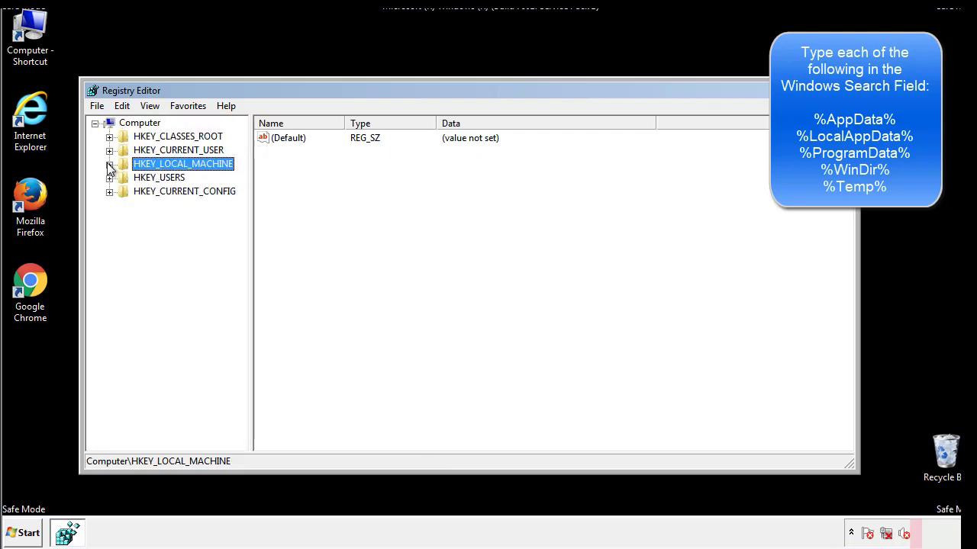
- Open HKEY_CURRENT_USER\Software\Microsoft\Windows\CurrentVersion\Run and check its values for suspicious startup entries
{"action": "left_click", "coordinate": [109, 150]}
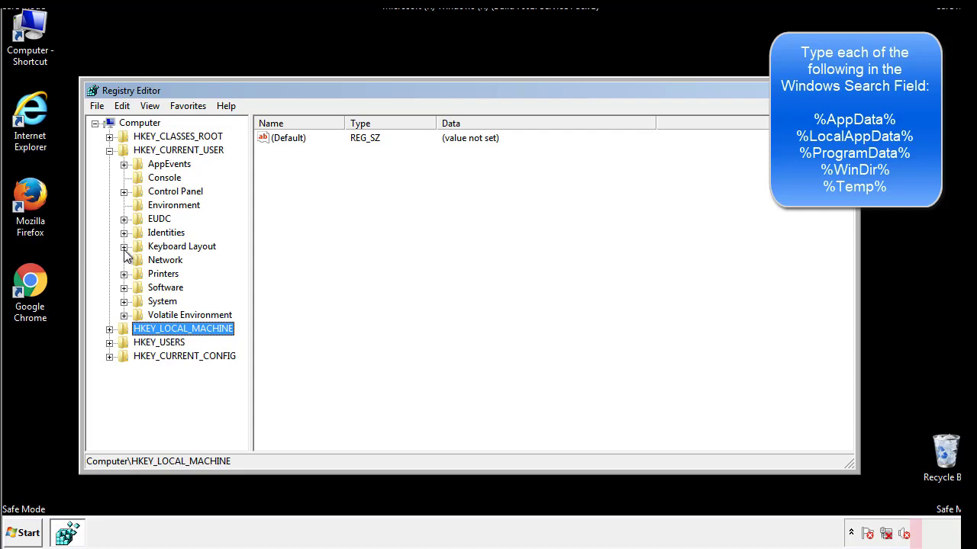
{"action": "left_click", "coordinate": [123, 287]}
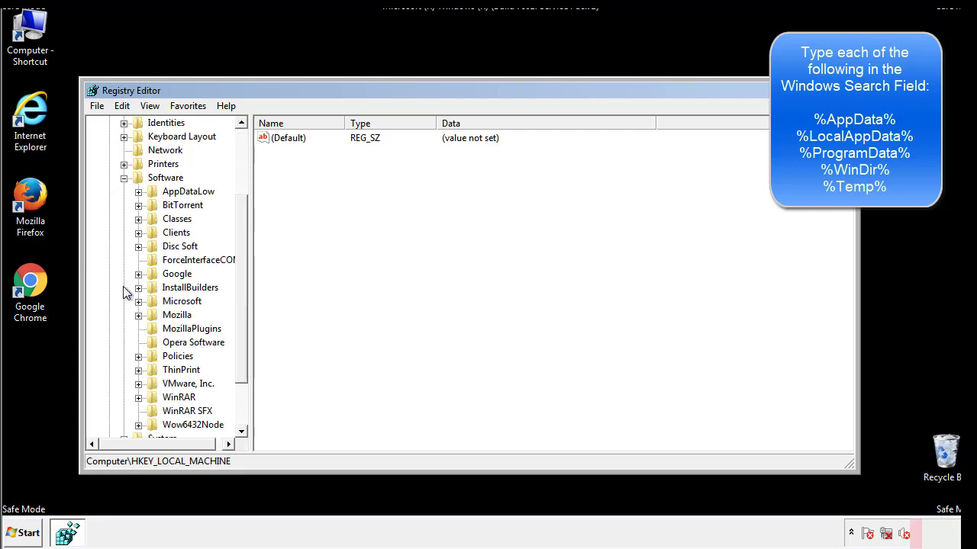
{"action": "left_click_drag", "start_coordinate": [239, 277], "coordinate": [240, 290]}
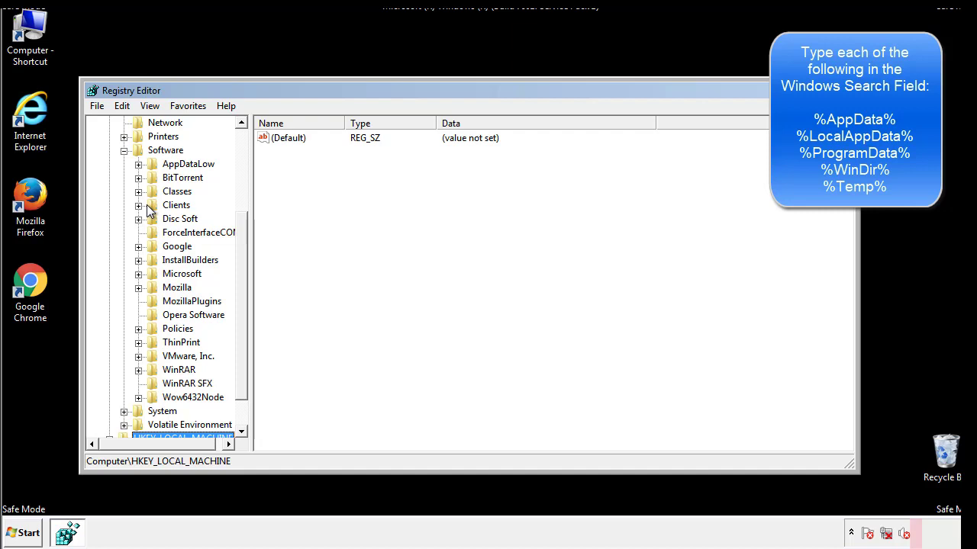
{"action": "left_click", "coordinate": [138, 274]}
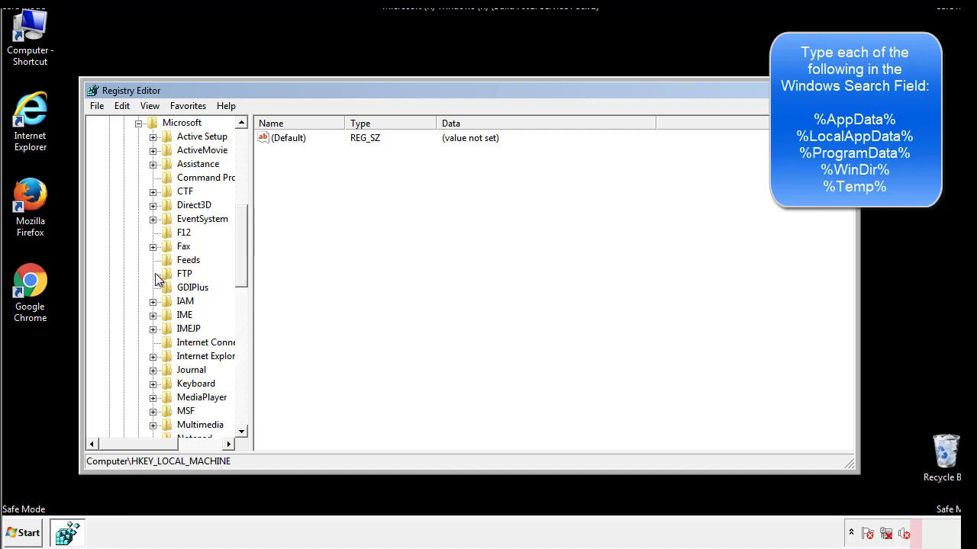
{"action": "left_click_drag", "start_coordinate": [240, 236], "coordinate": [240, 324]}
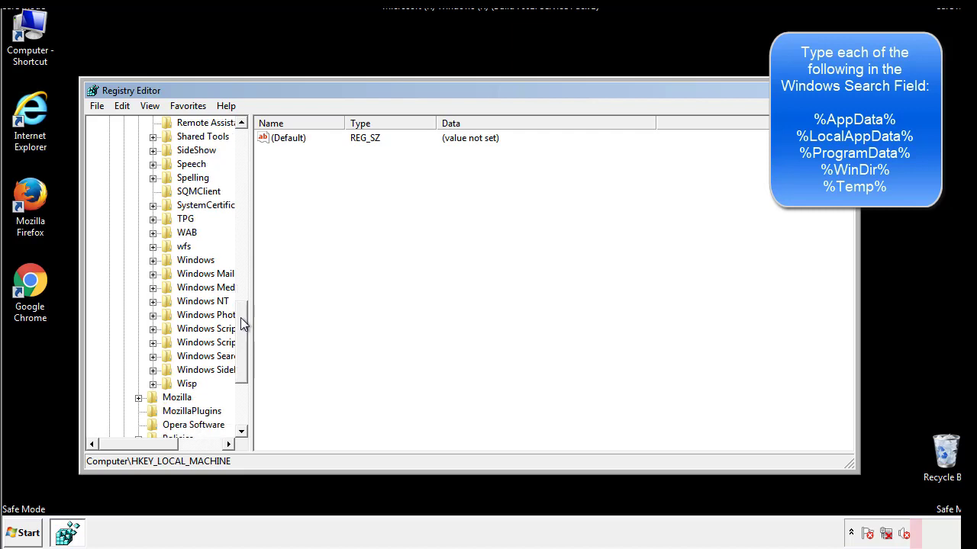
{"action": "left_click", "coordinate": [153, 261]}
{"action": "left_click", "coordinate": [167, 274]}
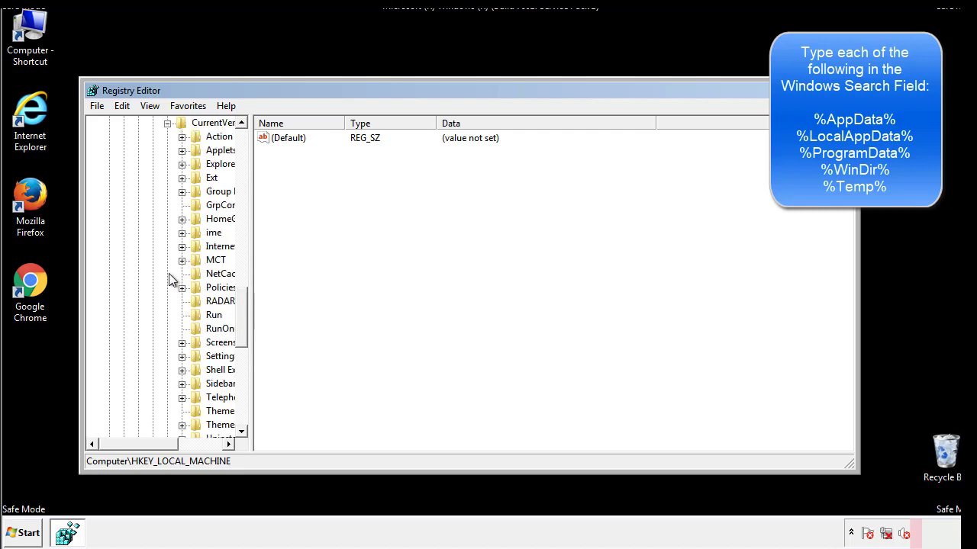
{"action": "left_click_drag", "start_coordinate": [147, 448], "coordinate": [172, 444]}
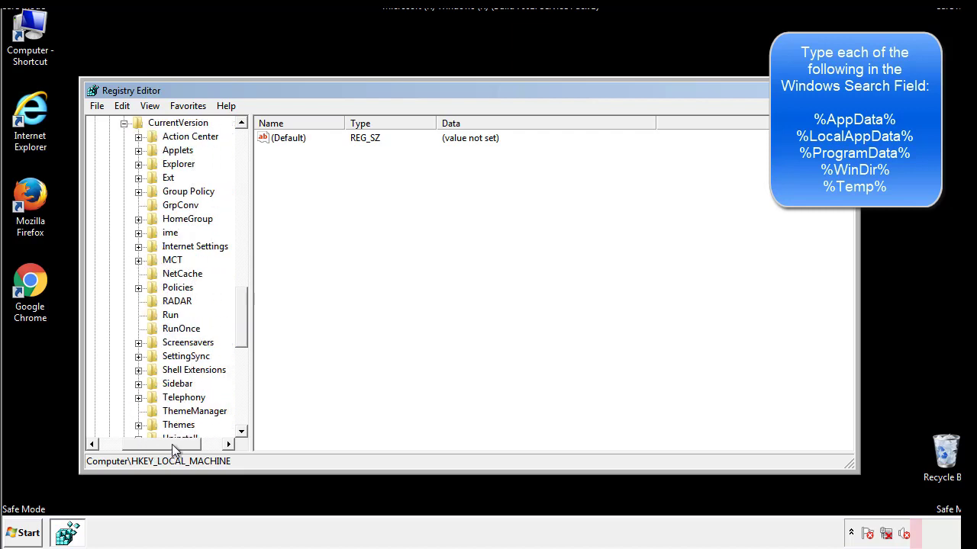
{"action": "left_click", "coordinate": [168, 312]}
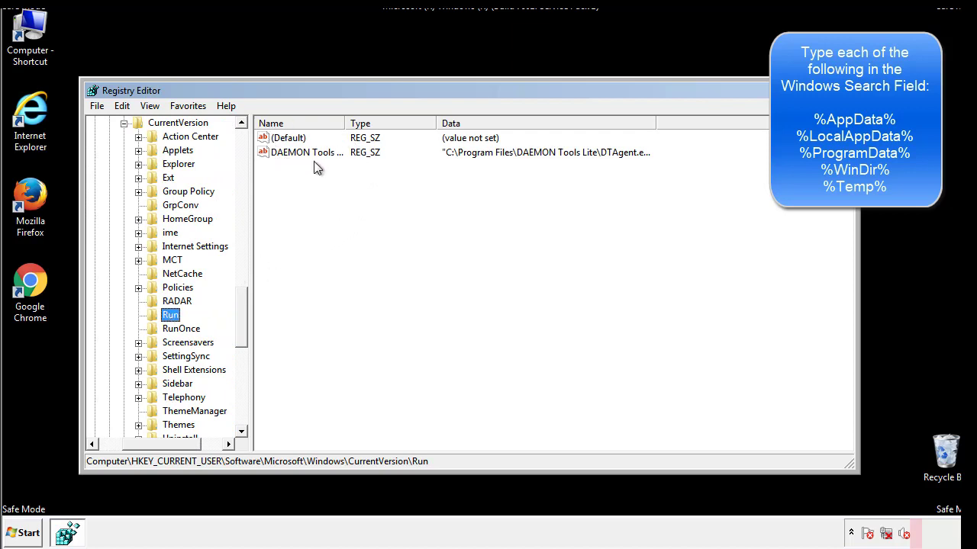
{"action": "left_click", "coordinate": [416, 177]}
{"action": "left_click_drag", "start_coordinate": [284, 222], "coordinate": [348, 172]}
- Collapse the Windows key under the current user's Microsoft branch and return to the root of the registry tree
{"action": "left_click_drag", "start_coordinate": [167, 442], "coordinate": [130, 444]}
{"action": "left_click_drag", "start_coordinate": [247, 335], "coordinate": [241, 319]}
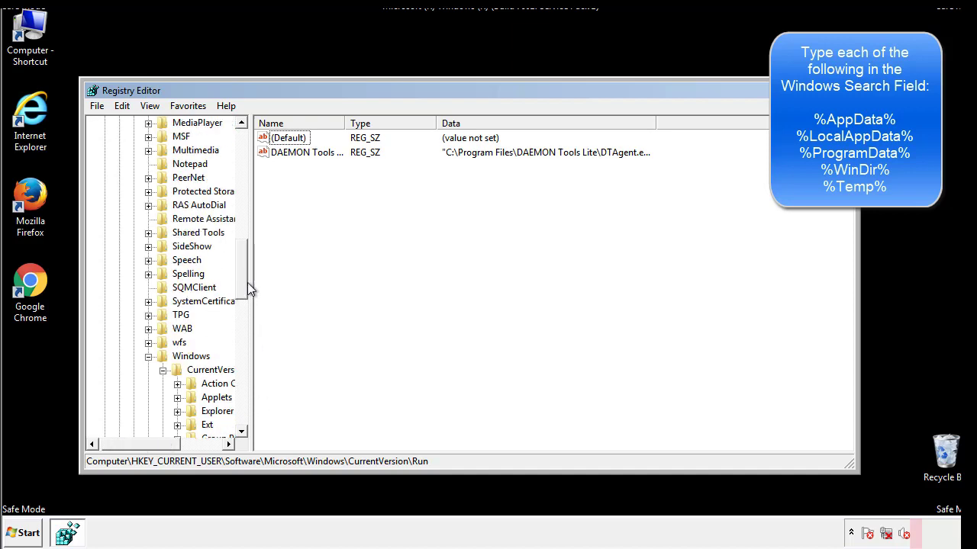
{"action": "left_click", "coordinate": [149, 357]}
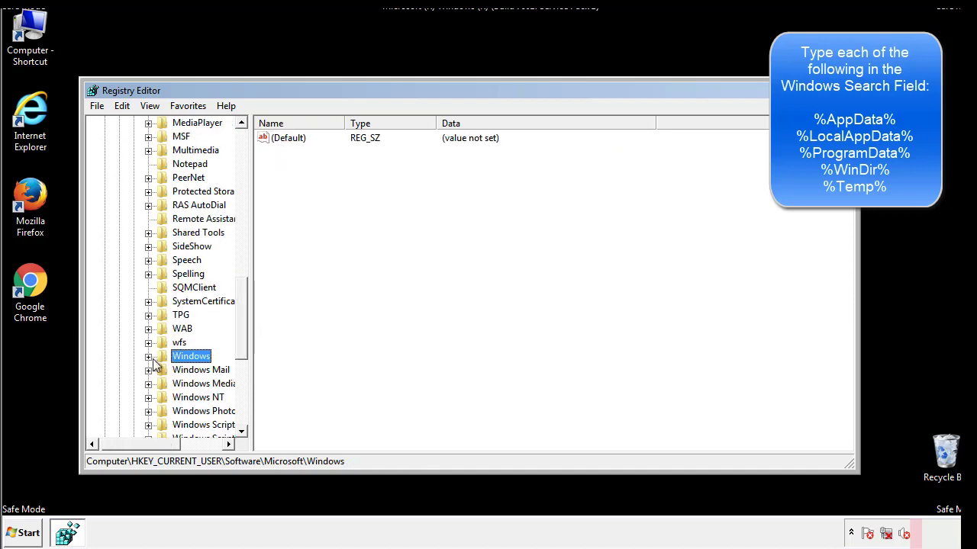
{"action": "left_click_drag", "start_coordinate": [245, 340], "coordinate": [246, 188]}
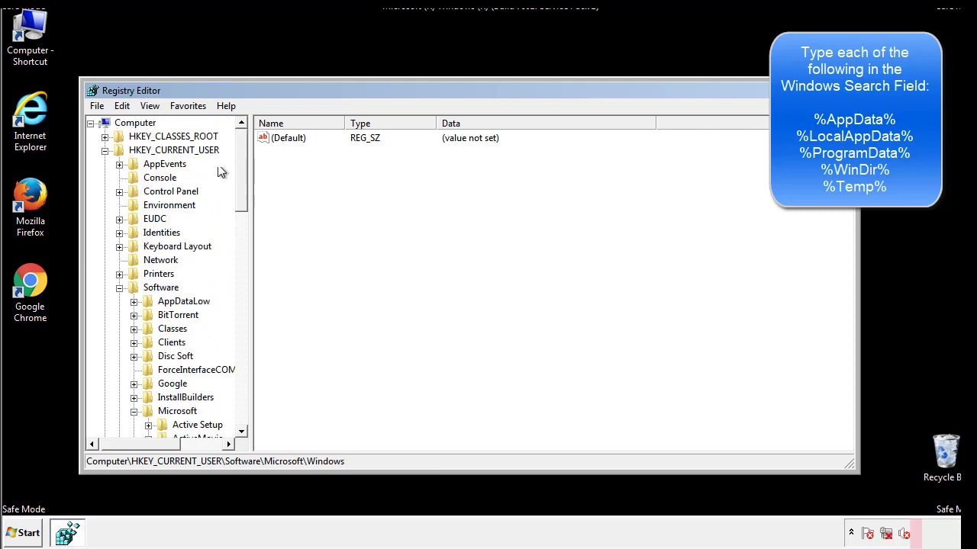
- Search the registry's keys, values and data for %temp%
{"action": "left_click", "coordinate": [122, 107]}
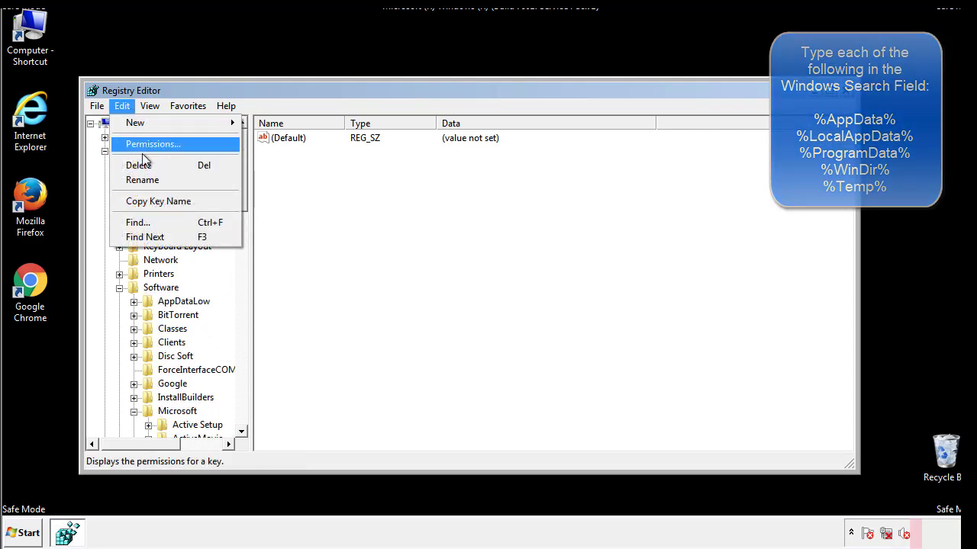
{"action": "left_click", "coordinate": [137, 222]}
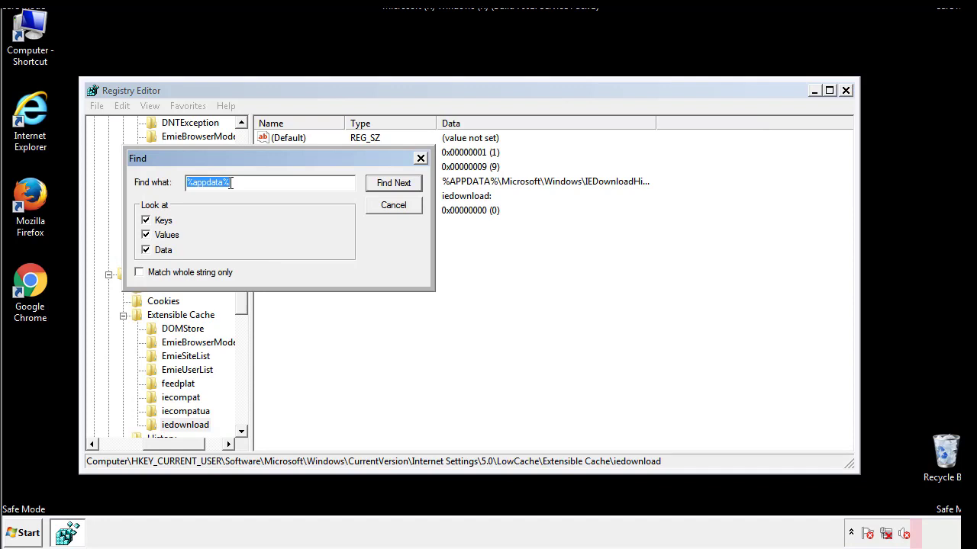
{"action": "type", "text": "%temp%"}
{"action": "key", "text": "Return"}
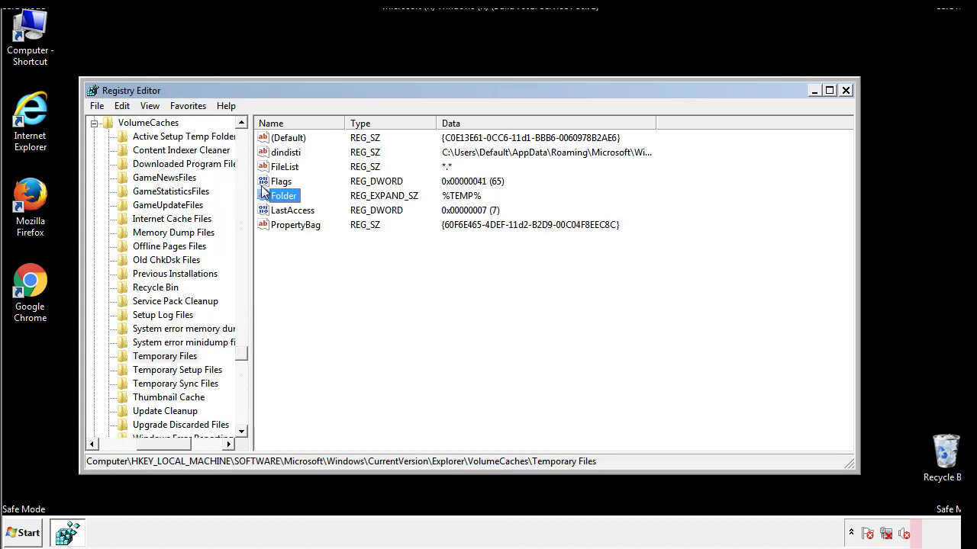
- Delete all values of the Temporary Files key under VolumeCaches, confirm the deletion and close the Registry Editor
{"action": "left_click", "coordinate": [399, 265]}
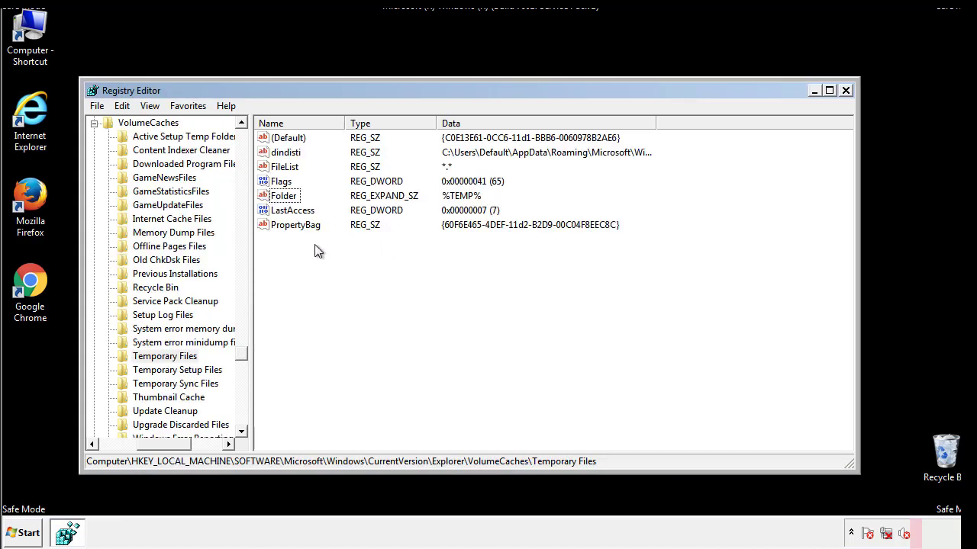
{"action": "left_click_drag", "start_coordinate": [312, 245], "coordinate": [277, 142]}
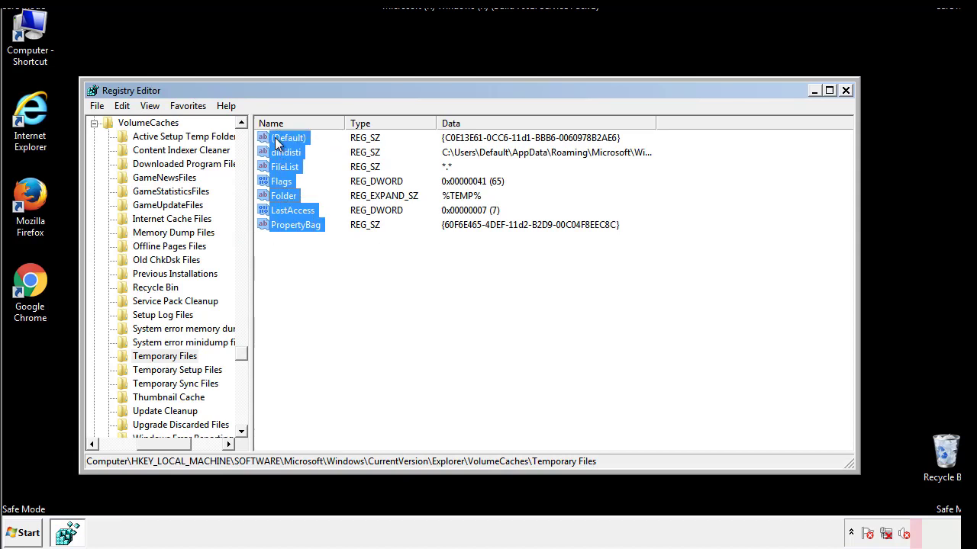
{"action": "right_click", "coordinate": [276, 143]}
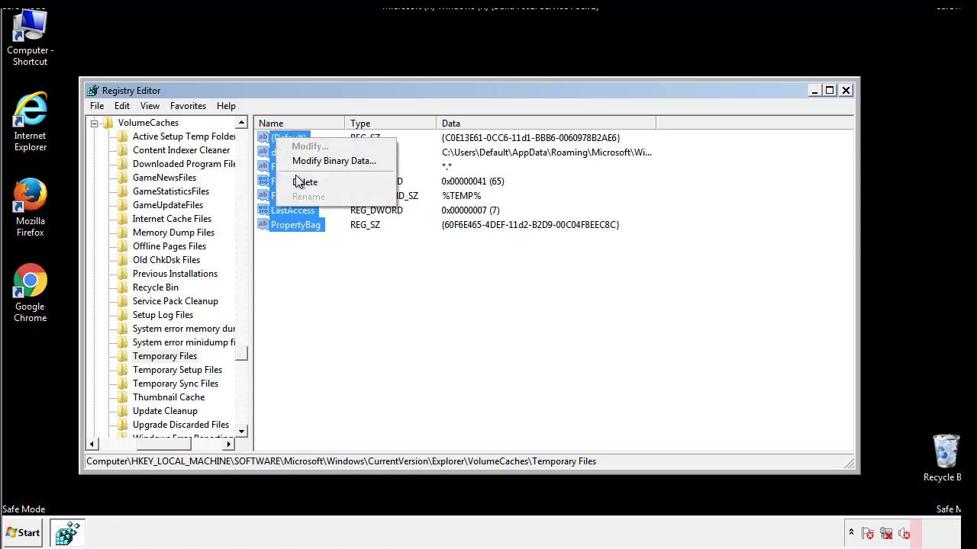
{"action": "left_click", "coordinate": [298, 183]}
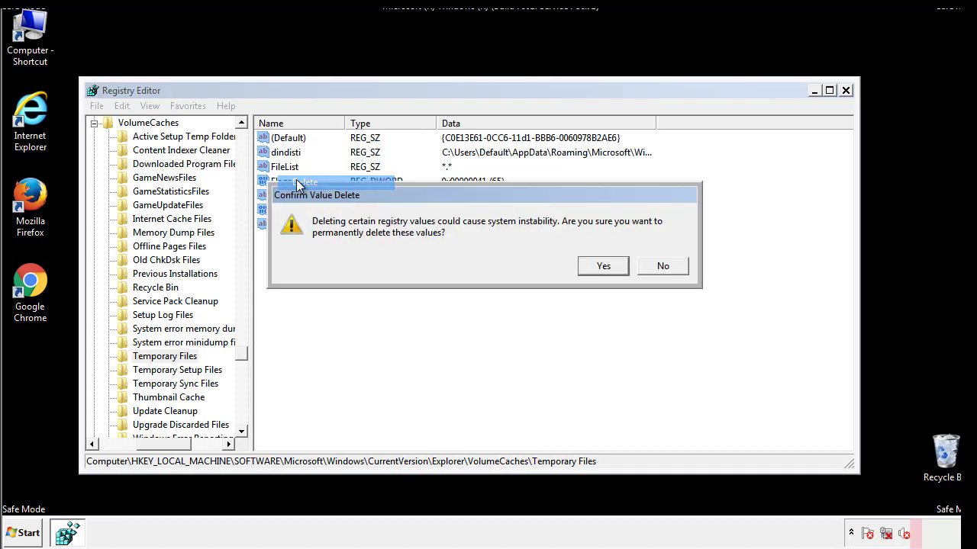
{"action": "left_click", "coordinate": [605, 265]}
{"action": "left_click", "coordinate": [336, 182]}
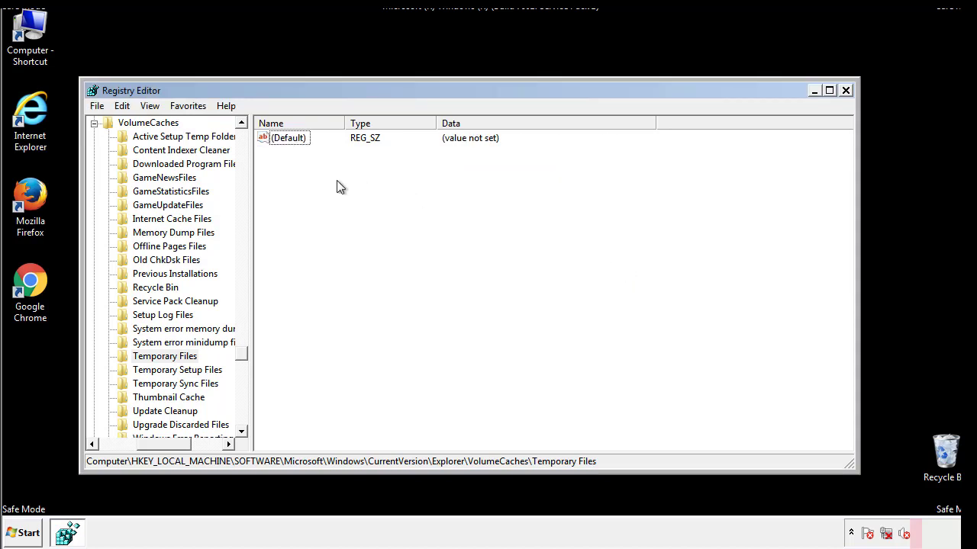
{"action": "left_click", "coordinate": [847, 91]}
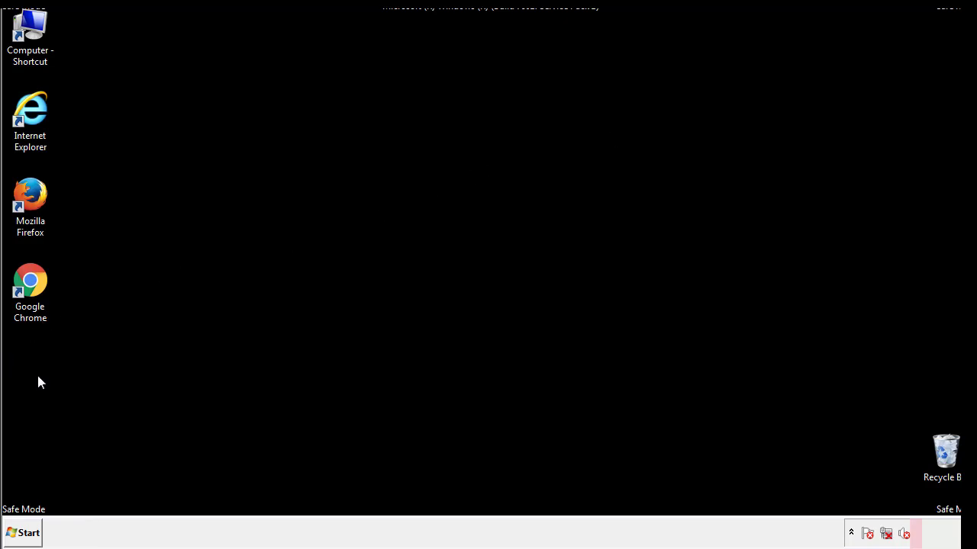
- Find msconfig from the Start search and launch System Configuration
{"action": "left_click", "coordinate": [19, 534]}
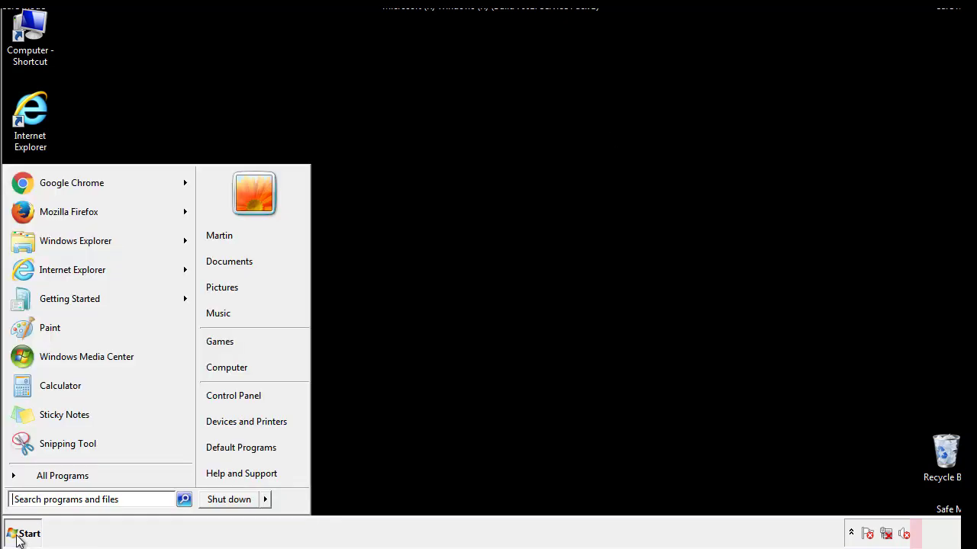
{"action": "left_click", "coordinate": [52, 500]}
{"action": "type", "text": "mscon"}
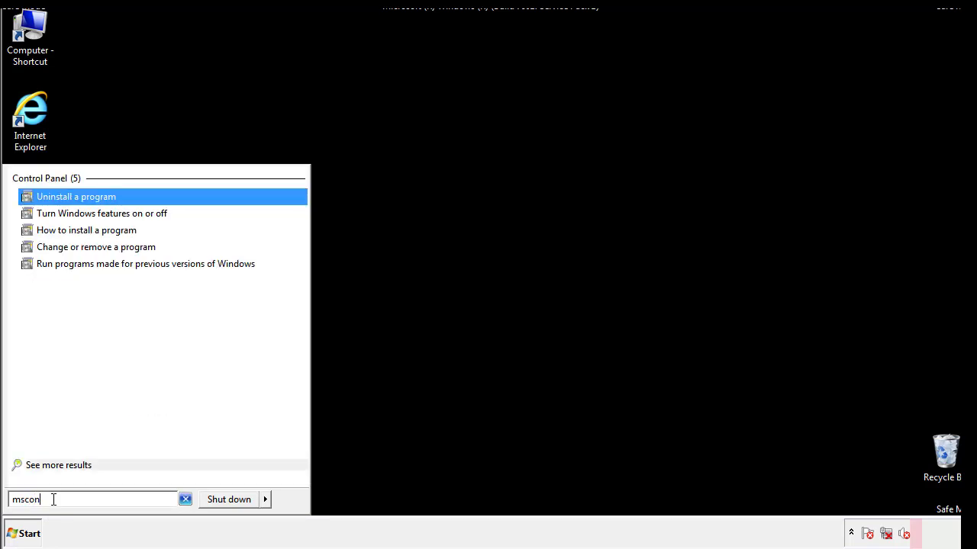
{"action": "type", "text": "fig"}
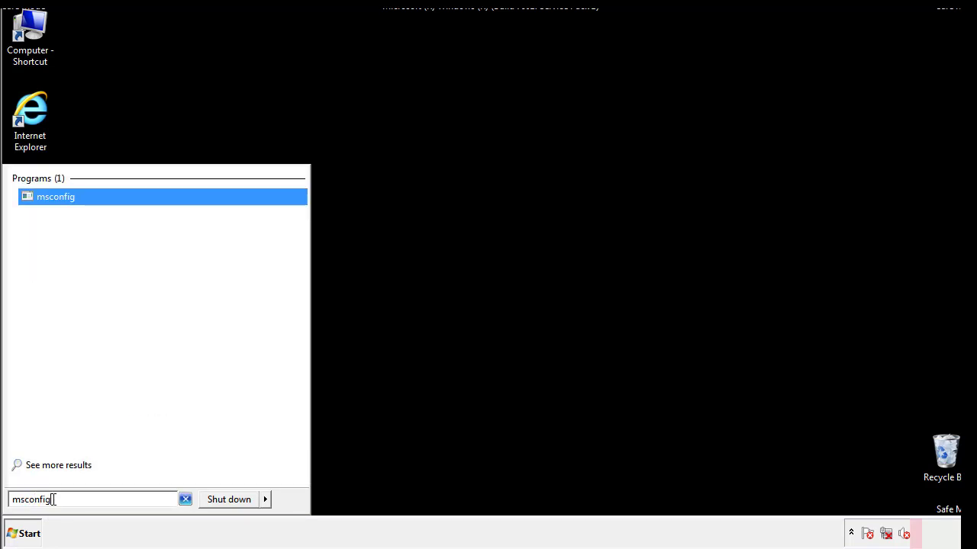
{"action": "key", "text": "Return"}
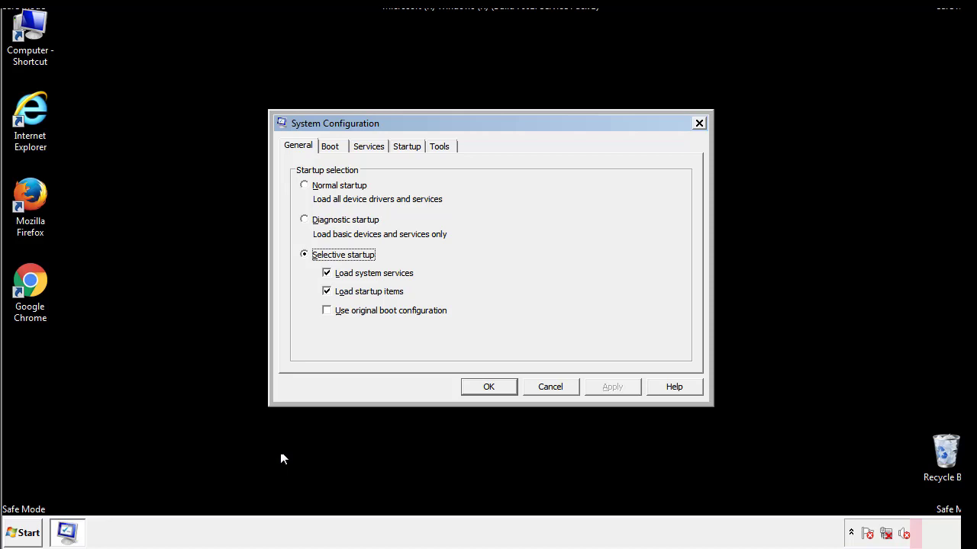
- Turn off Safe boot in the boot options, apply the change and restart the computer
{"action": "left_click", "coordinate": [332, 146]}
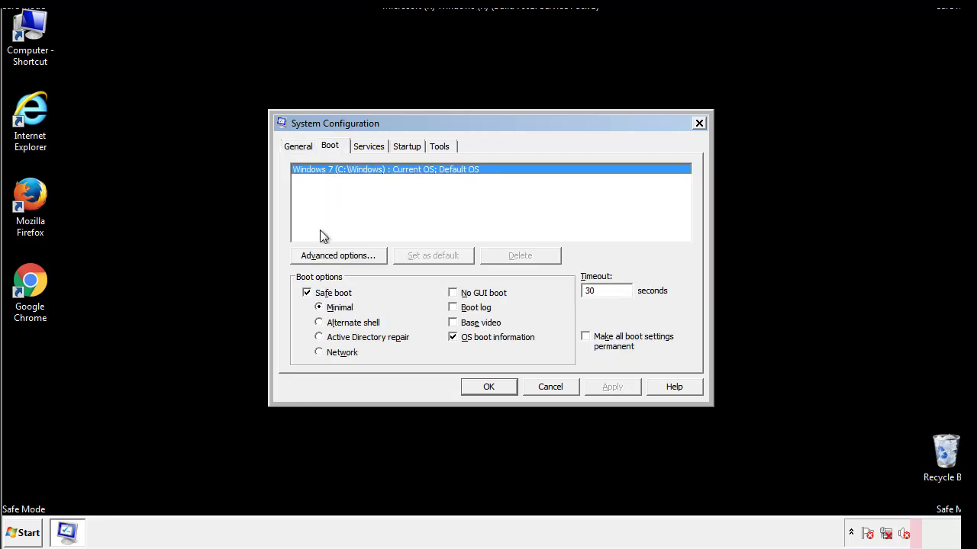
{"action": "left_click", "coordinate": [310, 296]}
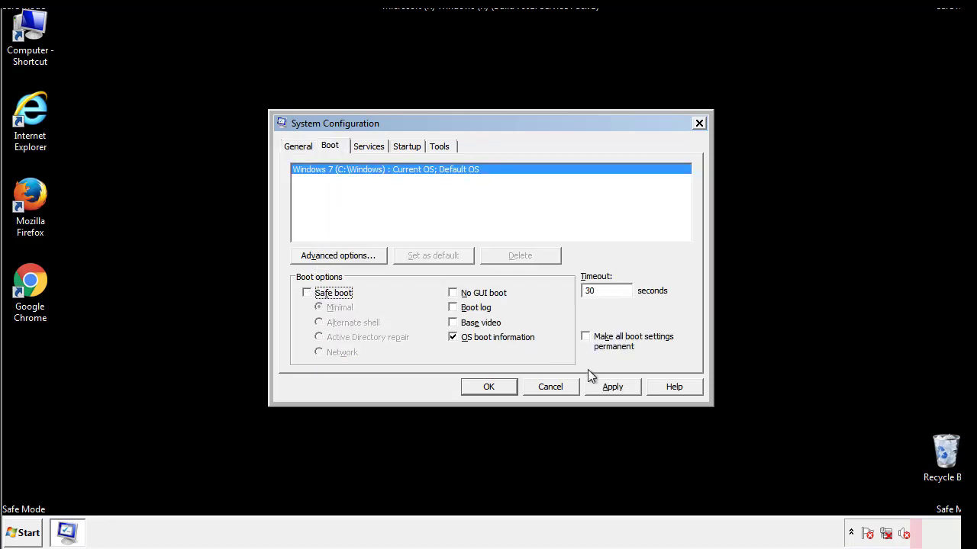
{"action": "left_click", "coordinate": [615, 387]}
{"action": "left_click", "coordinate": [487, 389]}
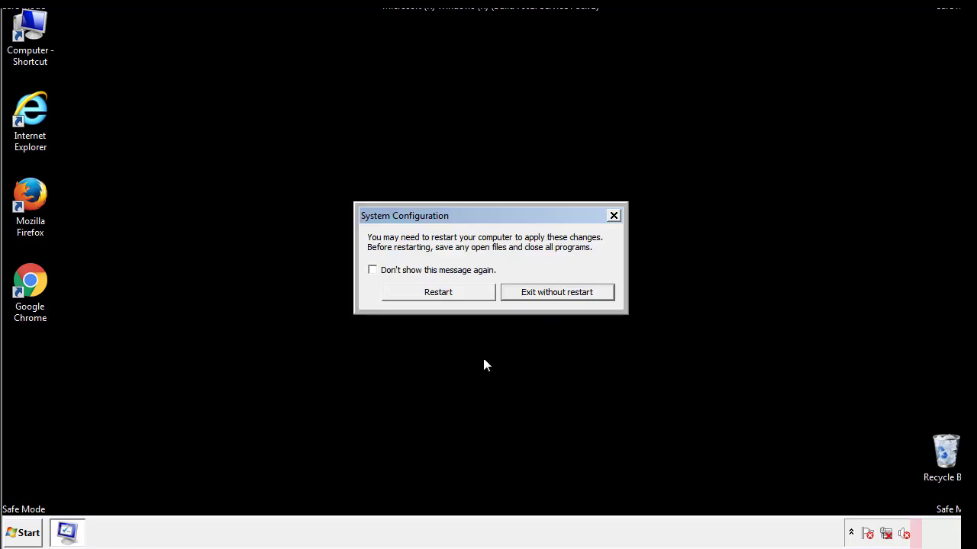
{"action": "left_click", "coordinate": [452, 296]}
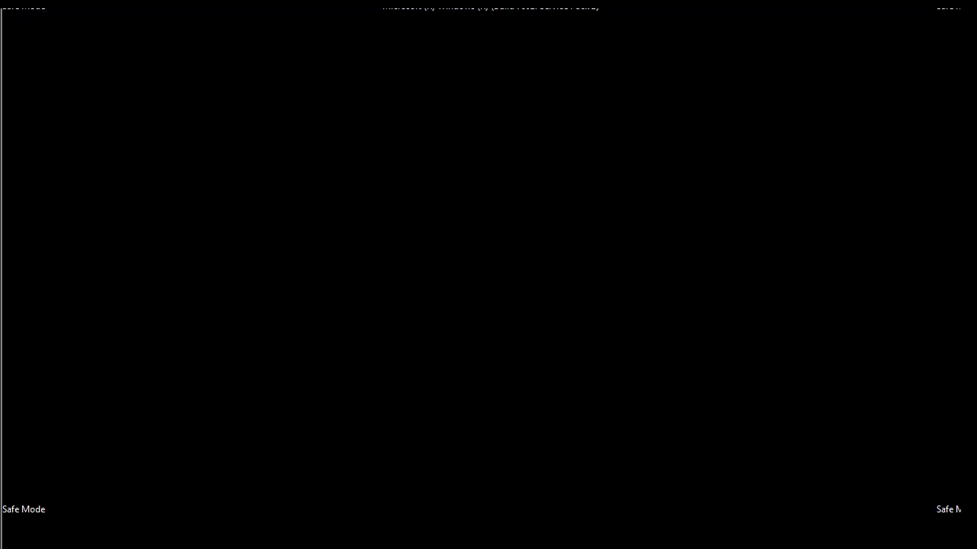